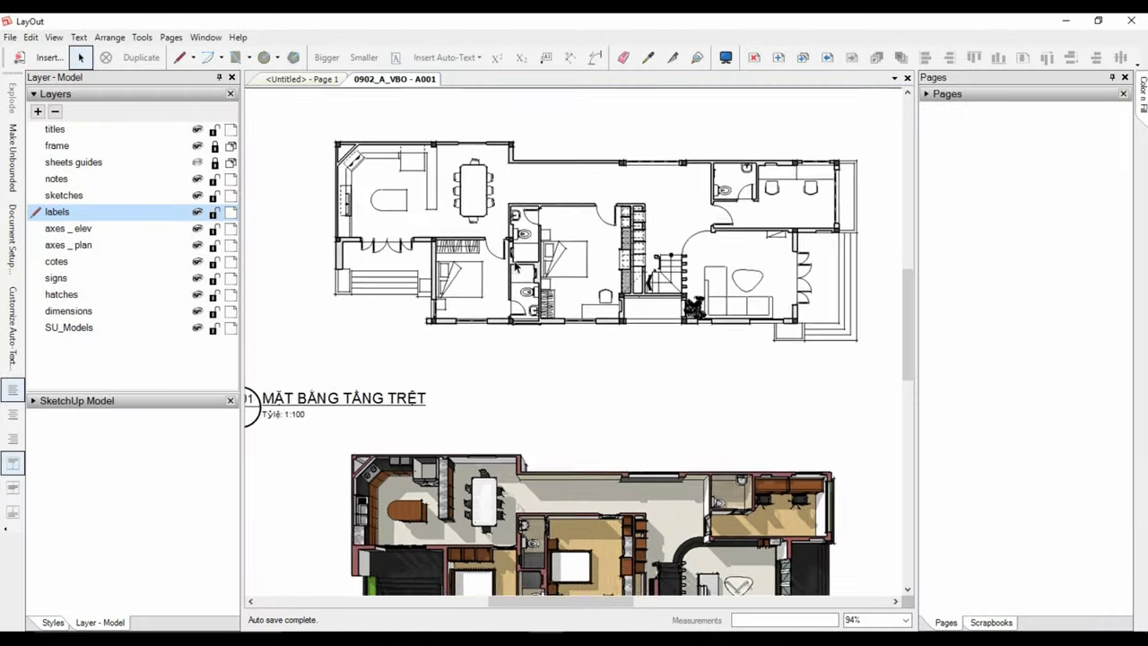
Select the ground-floor plan viewport, then the rendered floor-plan viewport below it
{"action": "left_click", "coordinate": [499, 318]}
{"action": "scroll", "coordinate": [692, 241], "scroll_direction": "down", "scroll_amount": 2}
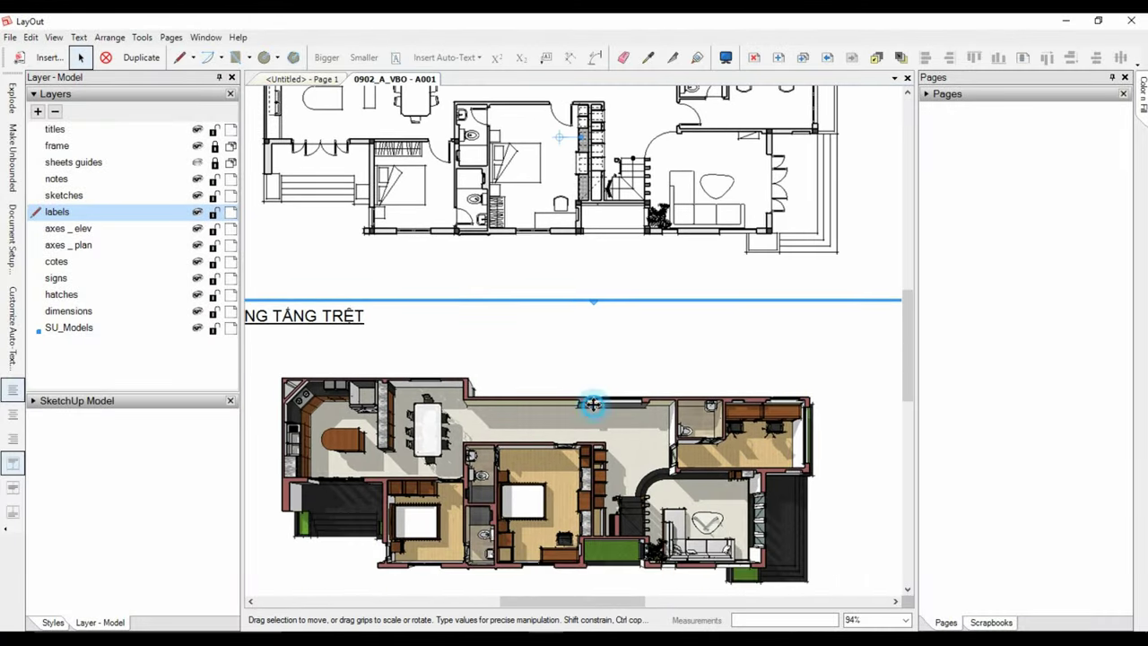
{"action": "left_click", "coordinate": [591, 401]}
{"action": "scroll", "coordinate": [551, 325], "scroll_direction": "down", "scroll_amount": 2}
Review the linked reference files in Document Setup > References, then close the dialog
{"action": "left_click", "coordinate": [12, 237]}
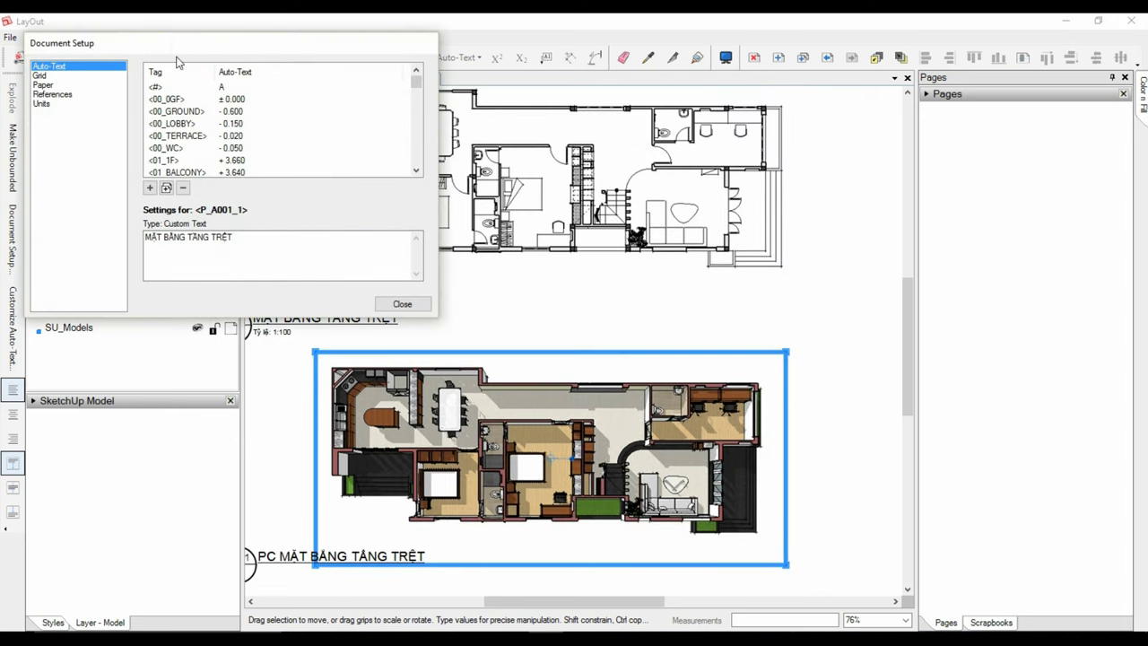
{"action": "left_click_drag", "start_coordinate": [192, 49], "coordinate": [216, 99]}
{"action": "left_click", "coordinate": [86, 145]}
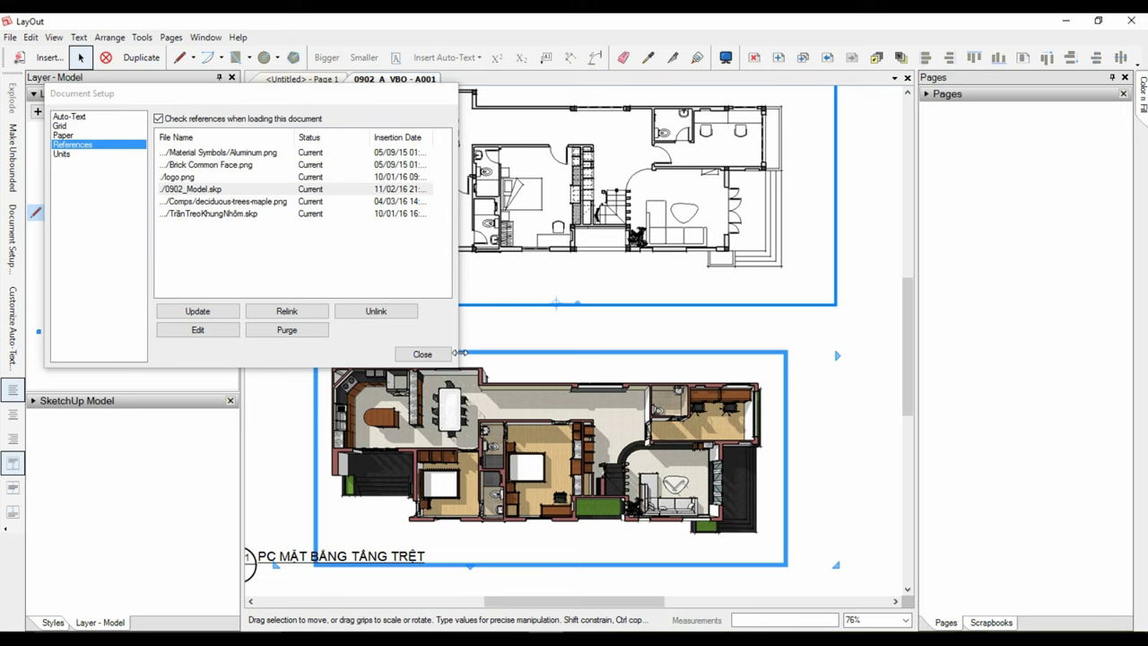
{"action": "left_click", "coordinate": [422, 354]}
Show the viewport's SketchUp Model settings: scene 0GF, Top view, orthographic 1:100, Raster rendering
{"action": "scroll", "coordinate": [583, 308], "scroll_direction": "up", "scroll_amount": 1}
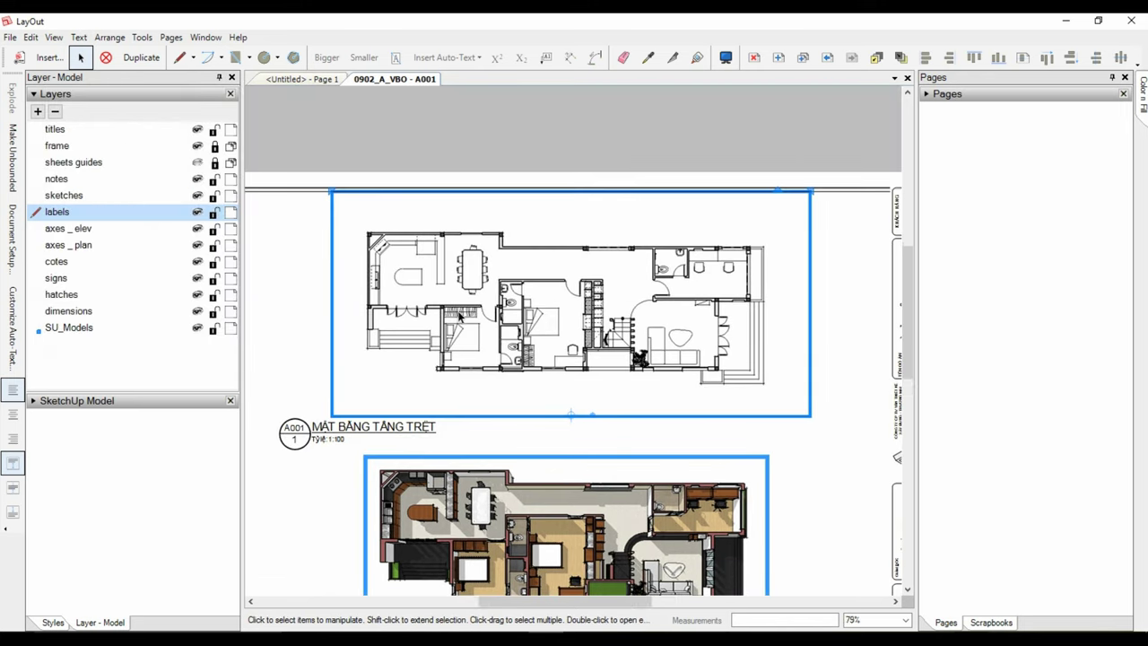
{"action": "scroll", "coordinate": [459, 314], "scroll_direction": "up", "scroll_amount": 2}
{"action": "scroll", "coordinate": [459, 314], "scroll_direction": "up", "scroll_amount": 2}
{"action": "scroll", "coordinate": [459, 314], "scroll_direction": "up", "scroll_amount": 2}
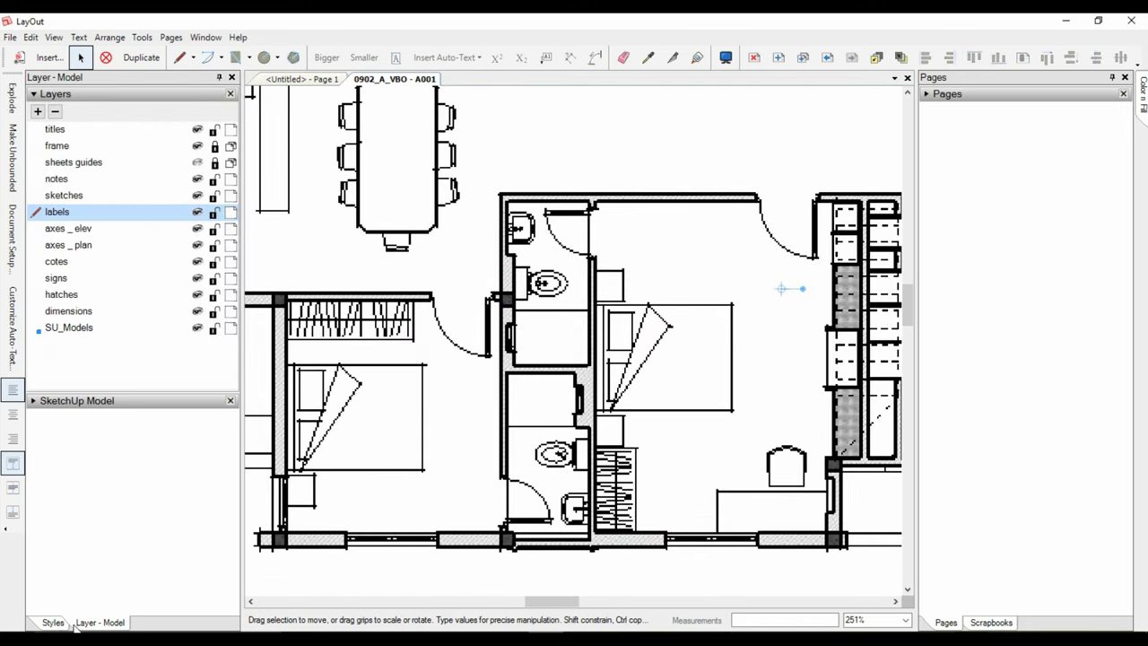
{"action": "scroll", "coordinate": [592, 303], "scroll_direction": "down", "scroll_amount": 3}
{"action": "scroll", "coordinate": [592, 302], "scroll_direction": "down", "scroll_amount": 2}
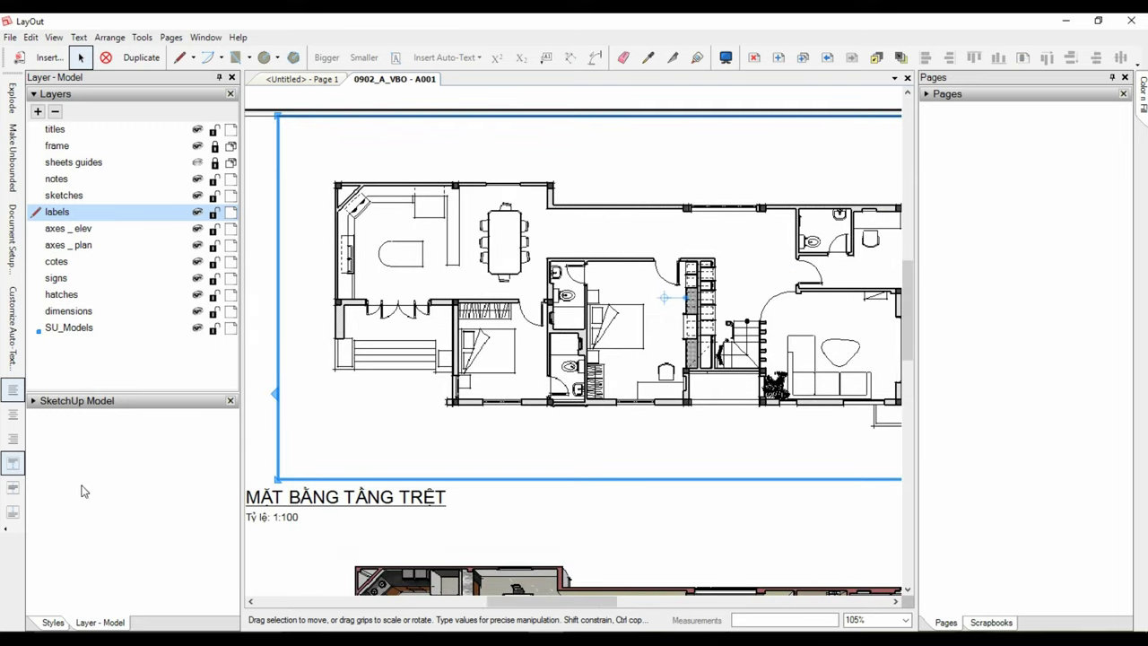
{"action": "left_click", "coordinate": [45, 403]}
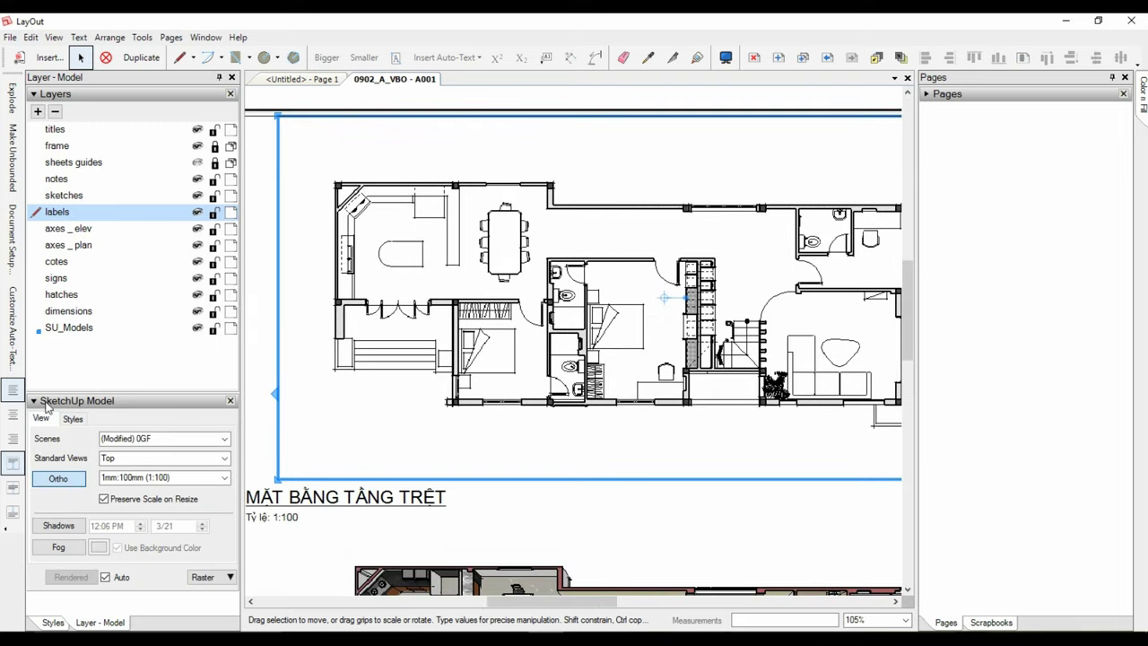
{"action": "left_click", "coordinate": [224, 579]}
{"action": "left_click", "coordinate": [216, 604]}
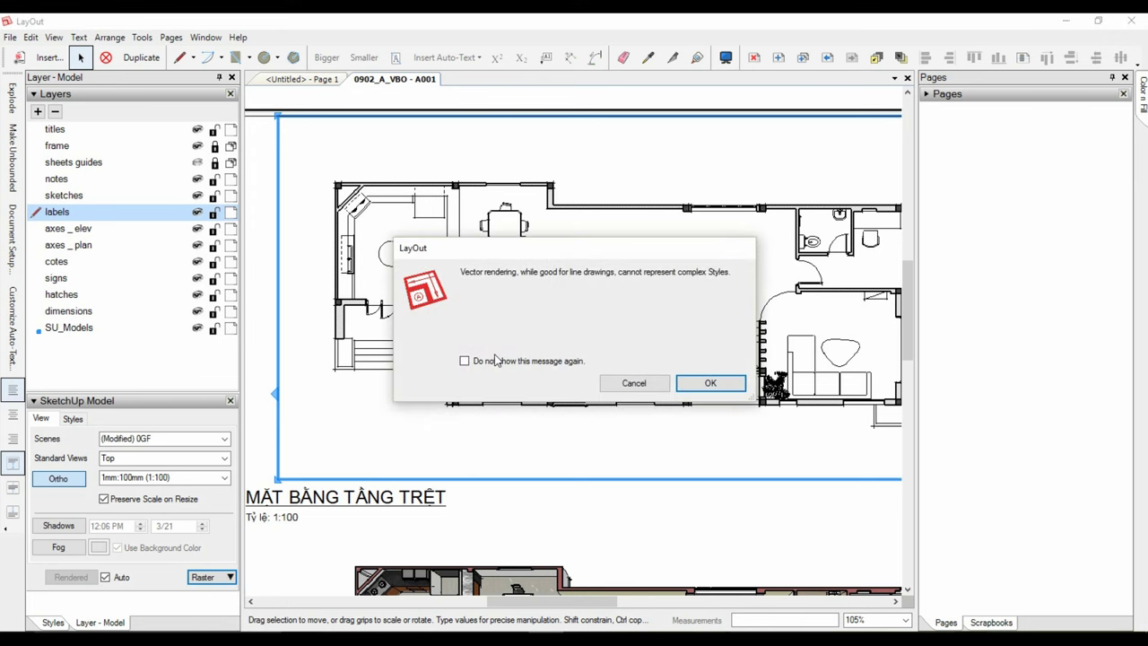
{"action": "left_click", "coordinate": [697, 382]}
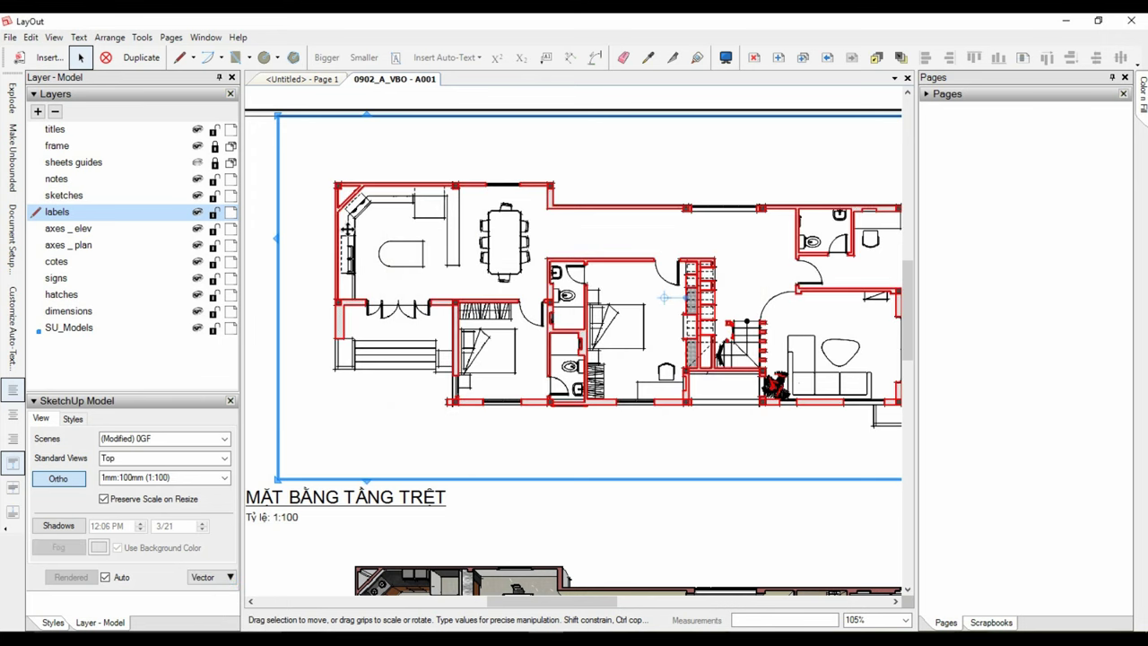
{"action": "scroll", "coordinate": [343, 204], "scroll_direction": "up", "scroll_amount": 3}
{"action": "scroll", "coordinate": [337, 214], "scroll_direction": "up", "scroll_amount": 3}
{"action": "scroll", "coordinate": [403, 144], "scroll_direction": "up", "scroll_amount": 3}
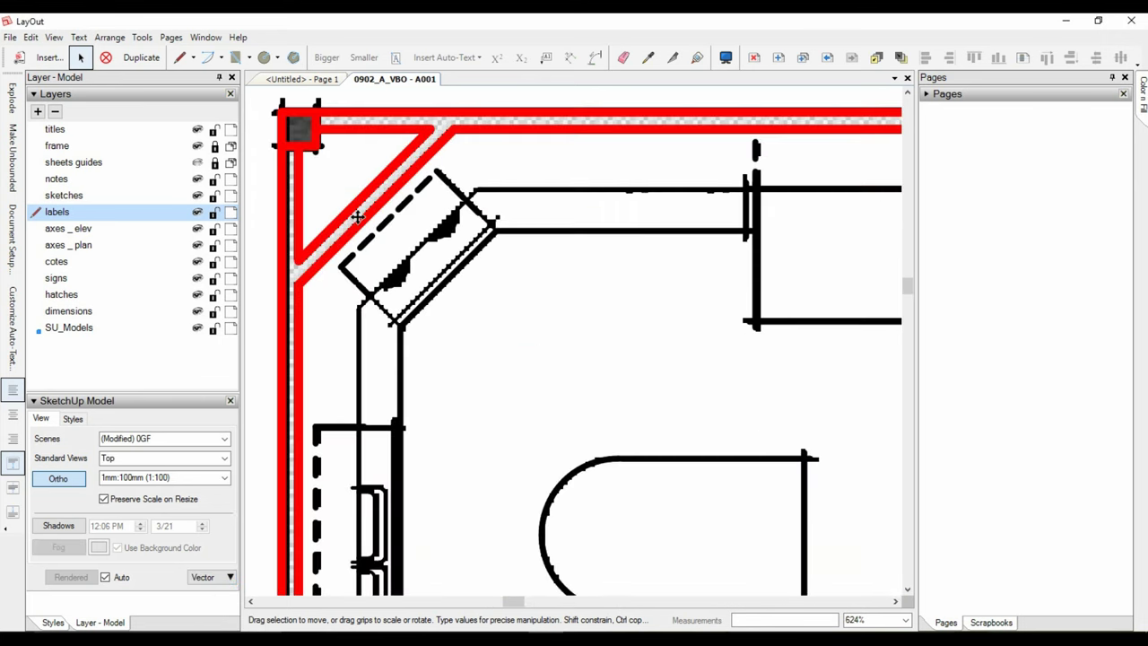
{"action": "scroll", "coordinate": [357, 217], "scroll_direction": "down", "scroll_amount": 3}
{"action": "scroll", "coordinate": [395, 287], "scroll_direction": "down", "scroll_amount": 3}
{"action": "scroll", "coordinate": [414, 315], "scroll_direction": "down", "scroll_amount": 2}
{"action": "scroll", "coordinate": [414, 315], "scroll_direction": "up", "scroll_amount": 1}
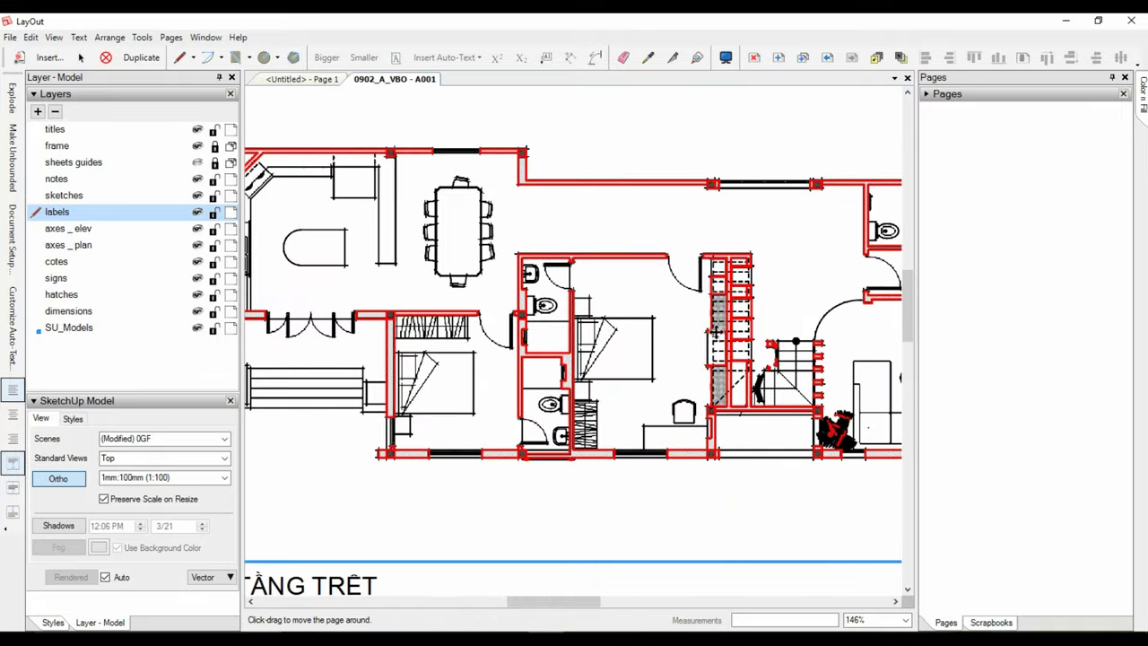
{"action": "scroll", "coordinate": [441, 417], "scroll_direction": "down", "scroll_amount": 2}
{"action": "scroll", "coordinate": [441, 417], "scroll_direction": "up", "scroll_amount": 2}
{"action": "scroll", "coordinate": [440, 417], "scroll_direction": "down", "scroll_amount": 1}
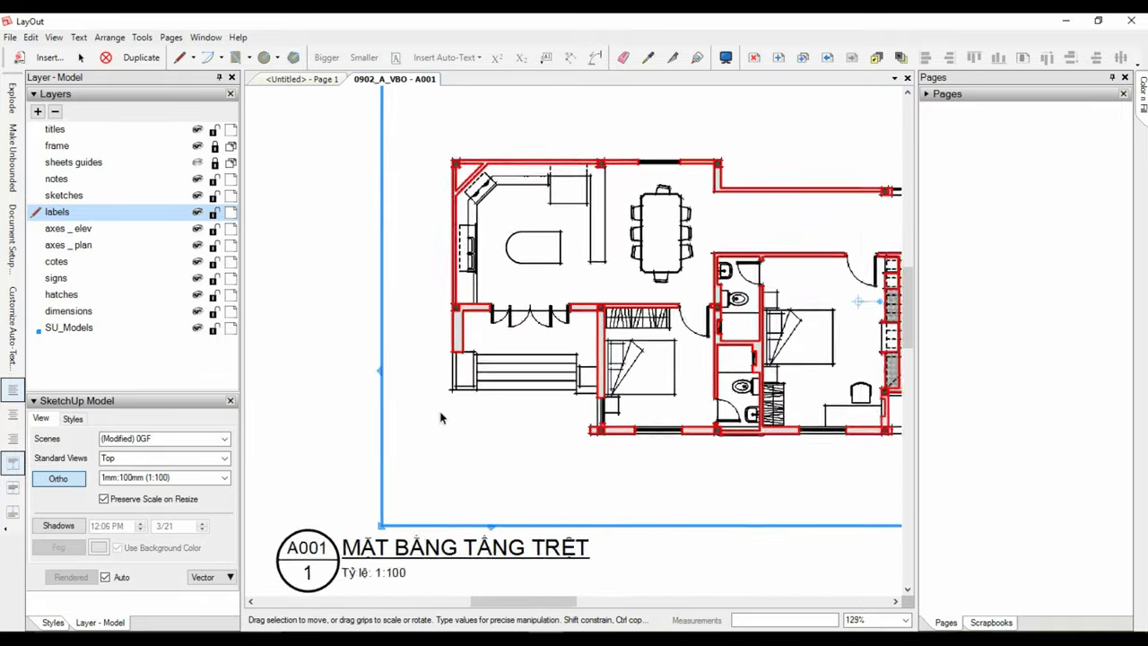
{"action": "scroll", "coordinate": [441, 417], "scroll_direction": "up", "scroll_amount": 2}
{"action": "scroll", "coordinate": [409, 416], "scroll_direction": "down", "scroll_amount": 1}
{"action": "left_click", "coordinate": [212, 577]}
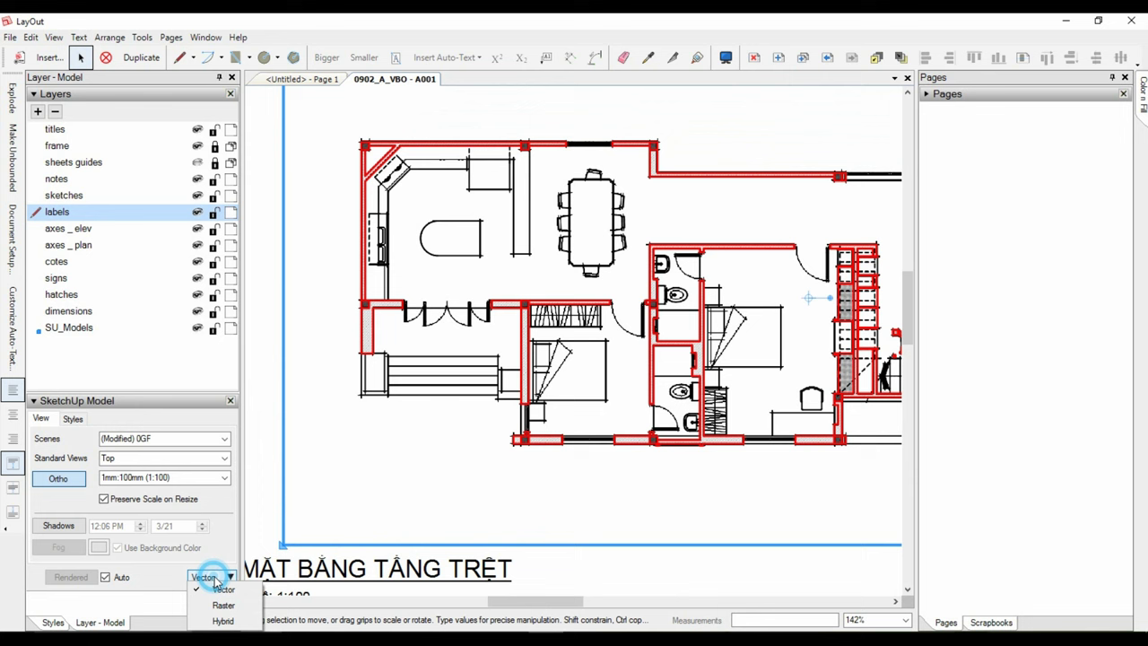
{"action": "left_click", "coordinate": [220, 589]}
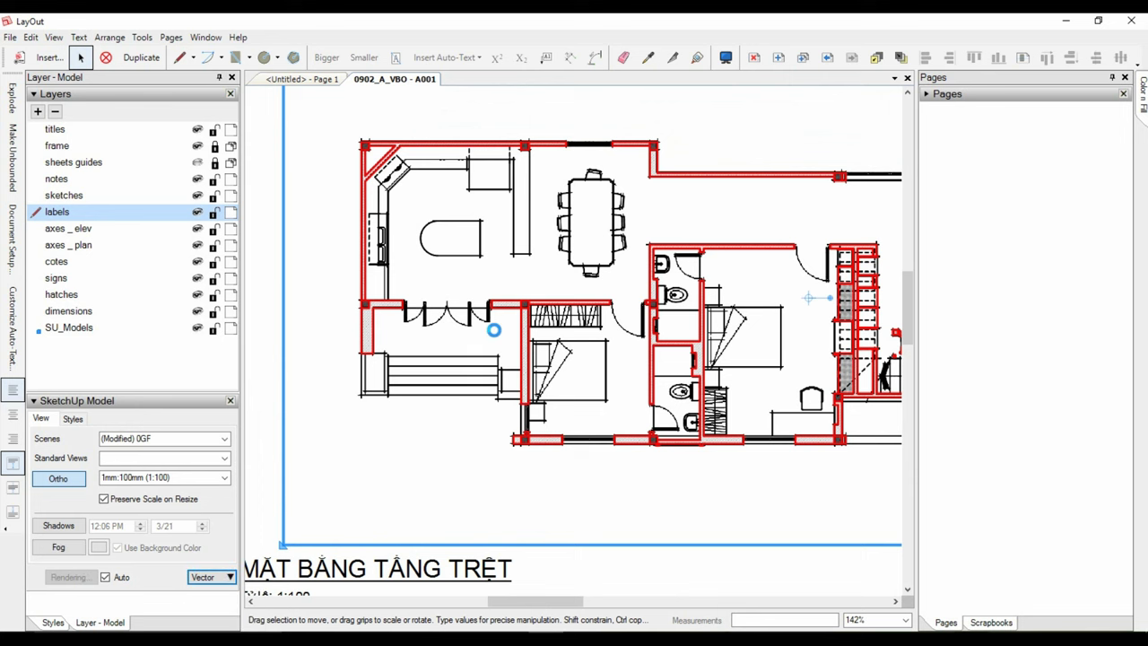
{"action": "scroll", "coordinate": [365, 315], "scroll_direction": "up", "scroll_amount": 2}
{"action": "scroll", "coordinate": [365, 316], "scroll_direction": "up", "scroll_amount": 1}
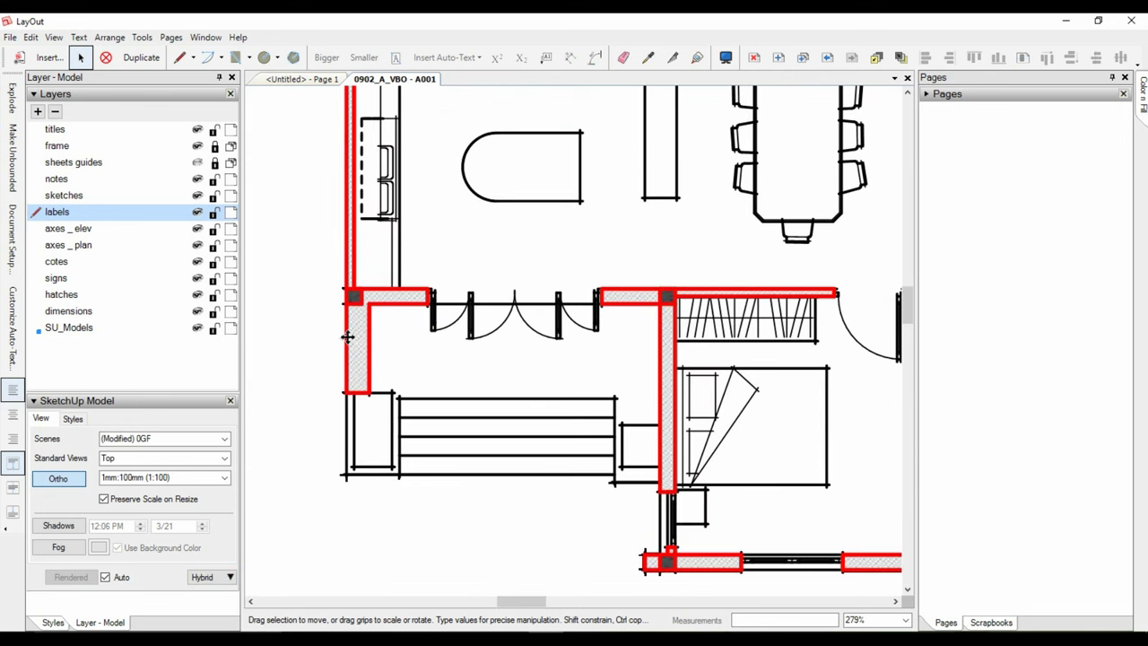
{"action": "scroll", "coordinate": [367, 318], "scroll_direction": "up", "scroll_amount": 1}
{"action": "scroll", "coordinate": [369, 320], "scroll_direction": "up", "scroll_amount": 1}
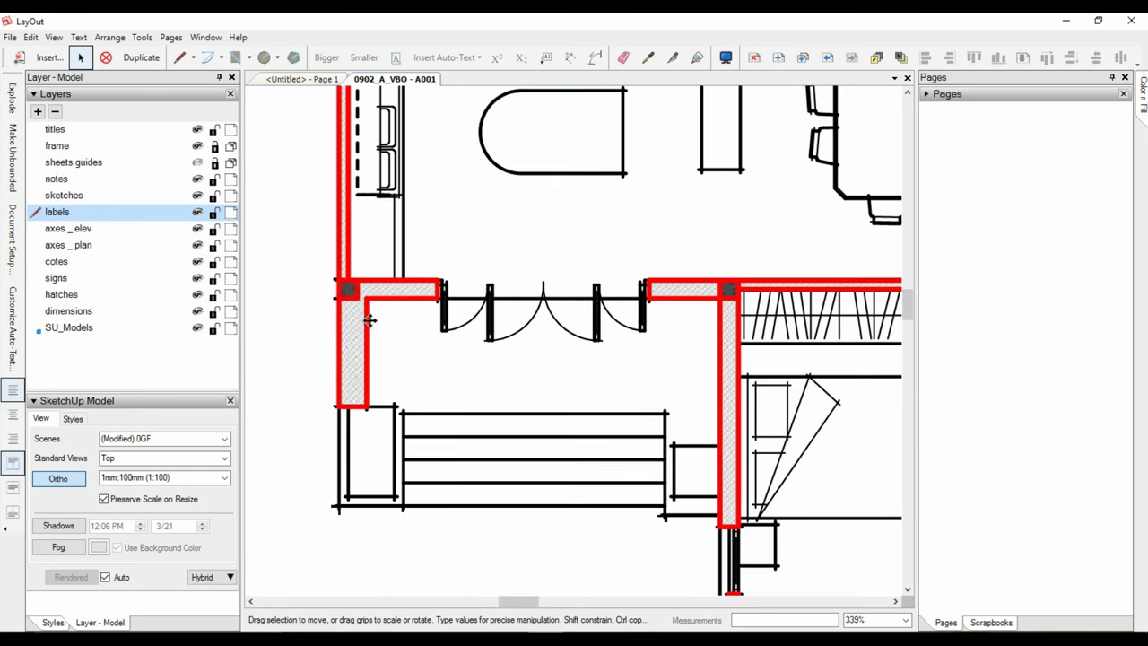
{"action": "left_click", "coordinate": [219, 578]}
{"action": "left_click", "coordinate": [222, 607]}
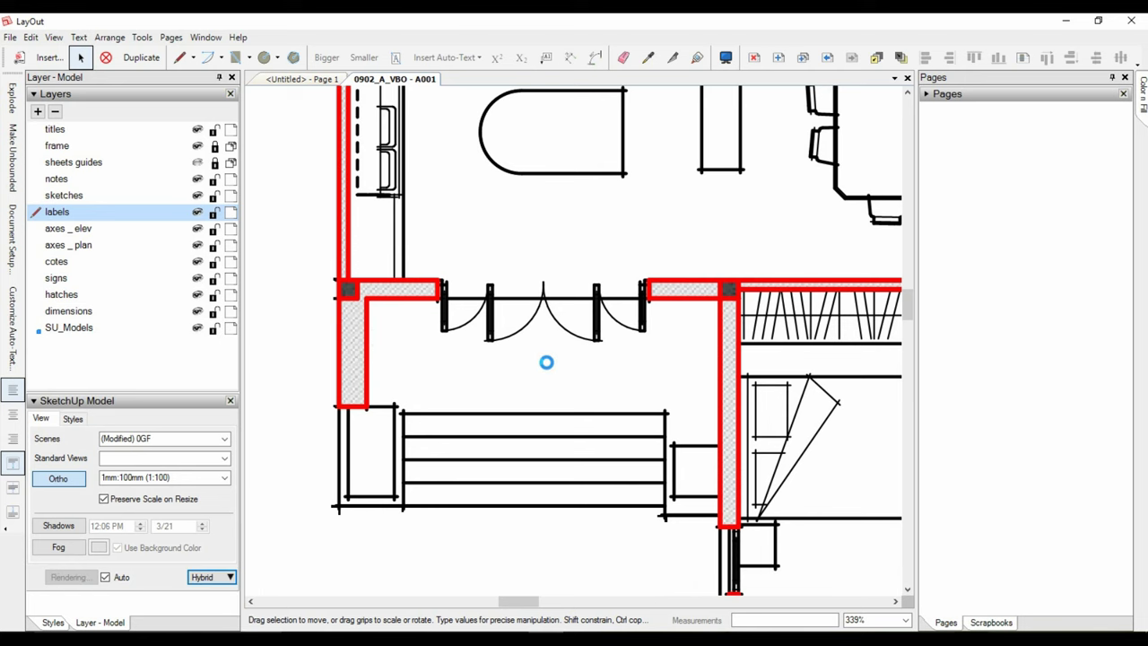
{"action": "scroll", "coordinate": [547, 359], "scroll_direction": "down", "scroll_amount": 3}
{"action": "scroll", "coordinate": [409, 243], "scroll_direction": "down", "scroll_amount": 2}
{"action": "left_click", "coordinate": [404, 113]}
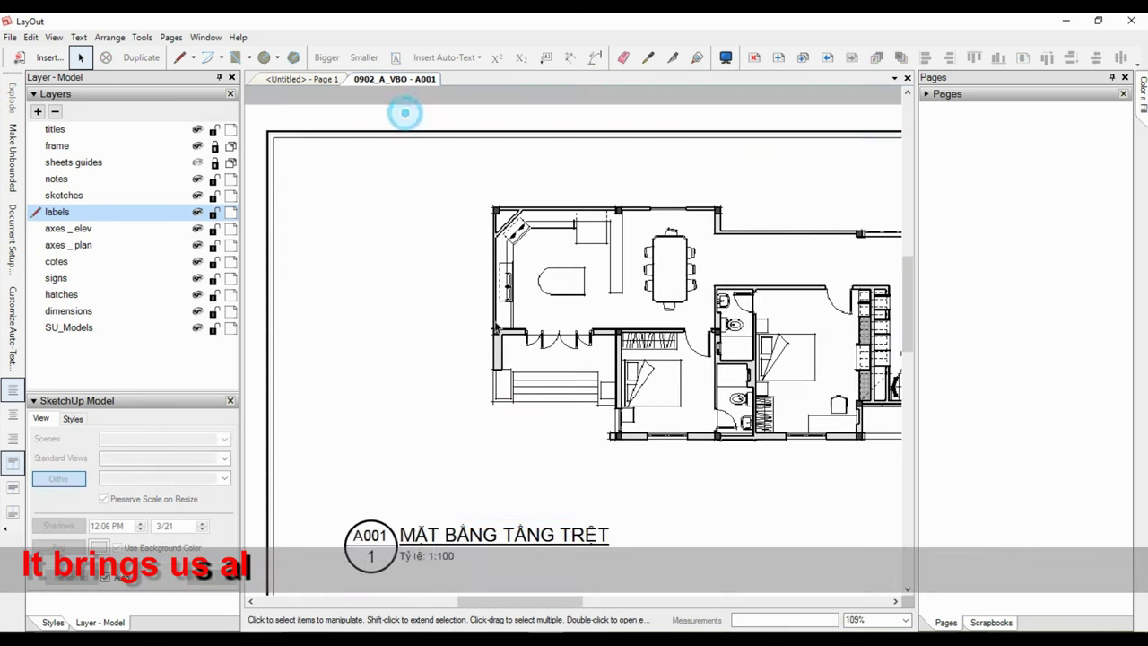
{"action": "scroll", "coordinate": [476, 341], "scroll_direction": "up", "scroll_amount": 1}
{"action": "scroll", "coordinate": [556, 395], "scroll_direction": "up", "scroll_amount": 2}
{"action": "scroll", "coordinate": [610, 426], "scroll_direction": "up", "scroll_amount": 2}
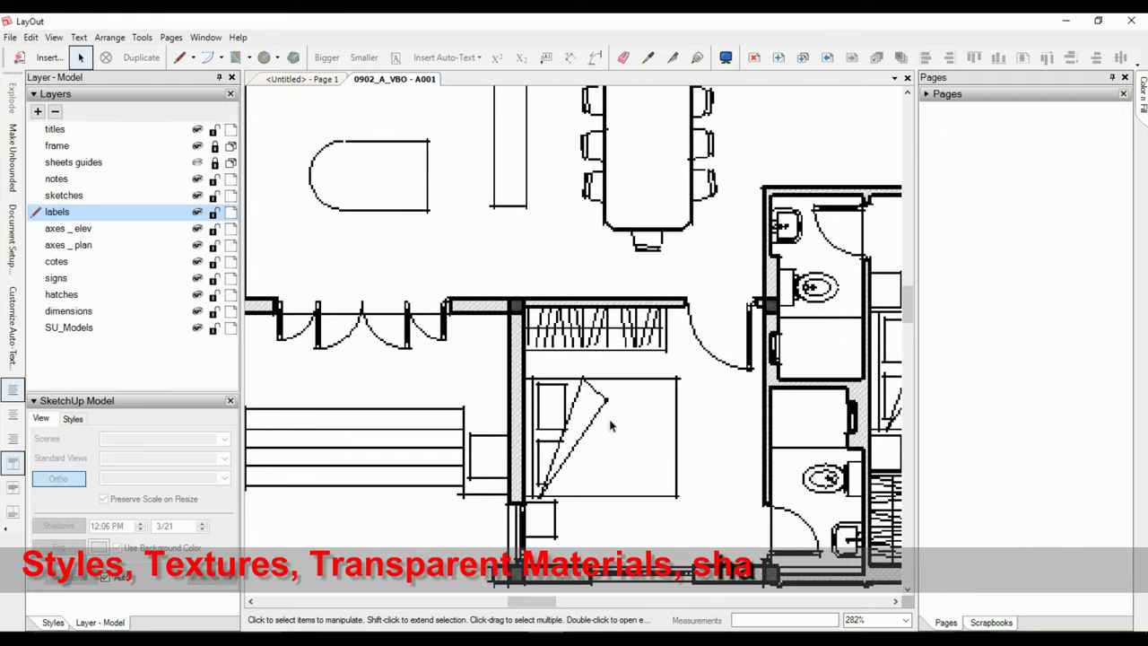
Set the Display Resolution to High in Document Setup > Paper
{"action": "left_click", "coordinate": [12, 229]}
{"action": "left_click", "coordinate": [82, 122]}
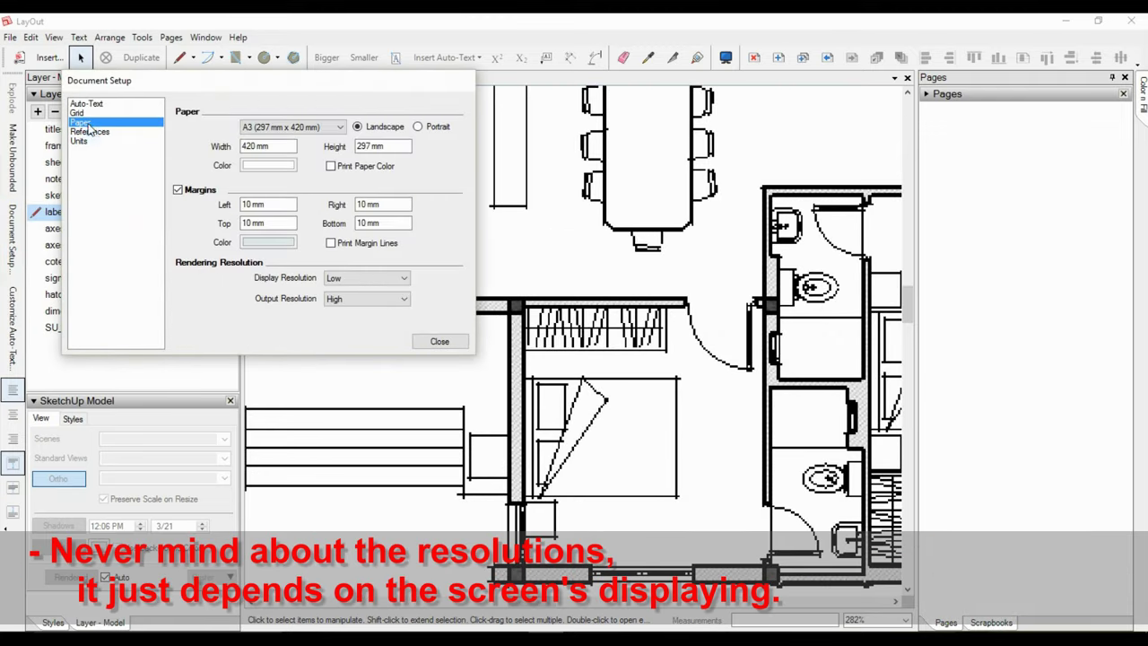
{"action": "left_click", "coordinate": [373, 279]}
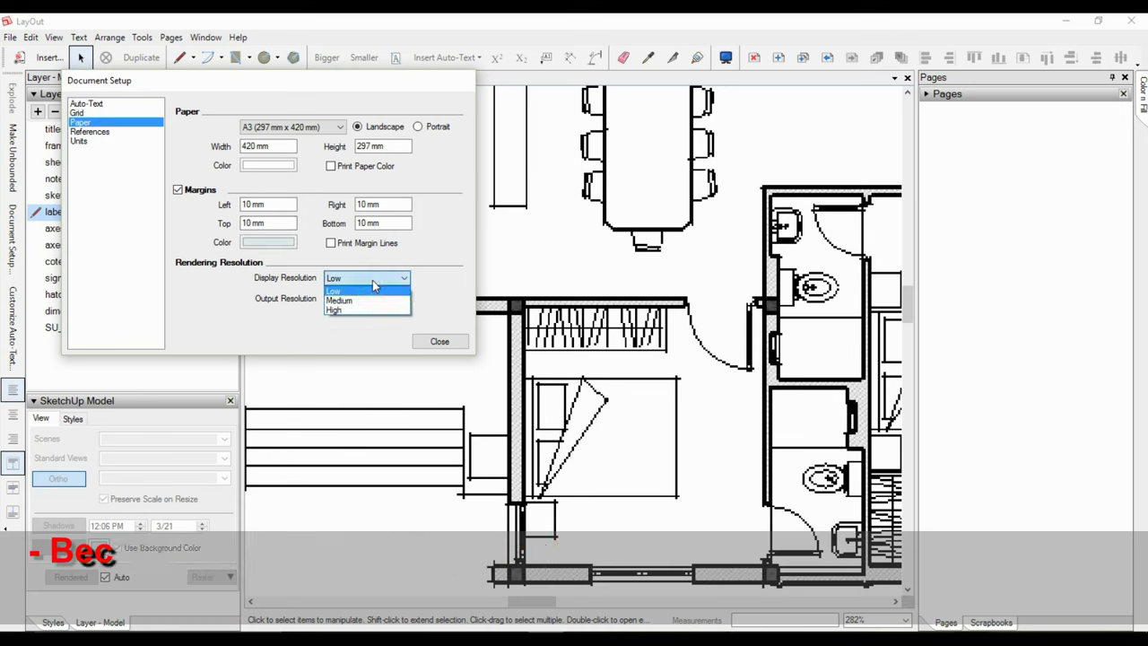
{"action": "left_click", "coordinate": [363, 309]}
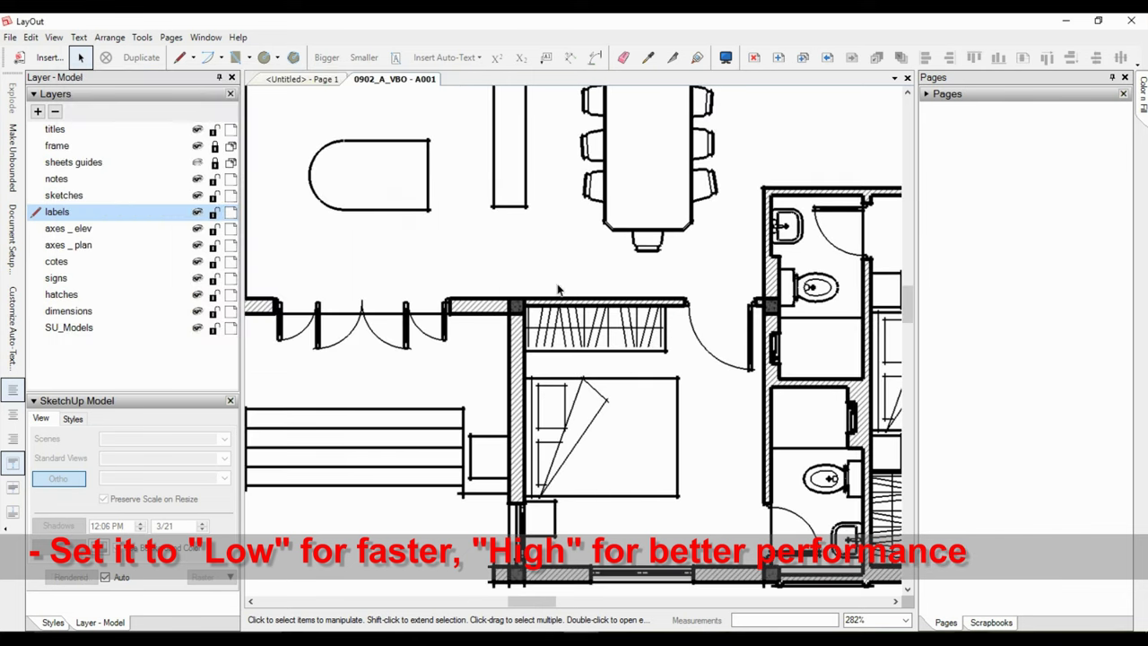
Pan and zoom the sheet to bring both floor plans into view
{"action": "scroll", "coordinate": [589, 358], "scroll_direction": "up", "scroll_amount": 2}
{"action": "scroll", "coordinate": [534, 206], "scroll_direction": "up", "scroll_amount": 2}
{"action": "scroll", "coordinate": [535, 205], "scroll_direction": "down", "scroll_amount": 3}
{"action": "scroll", "coordinate": [534, 206], "scroll_direction": "down", "scroll_amount": 3}
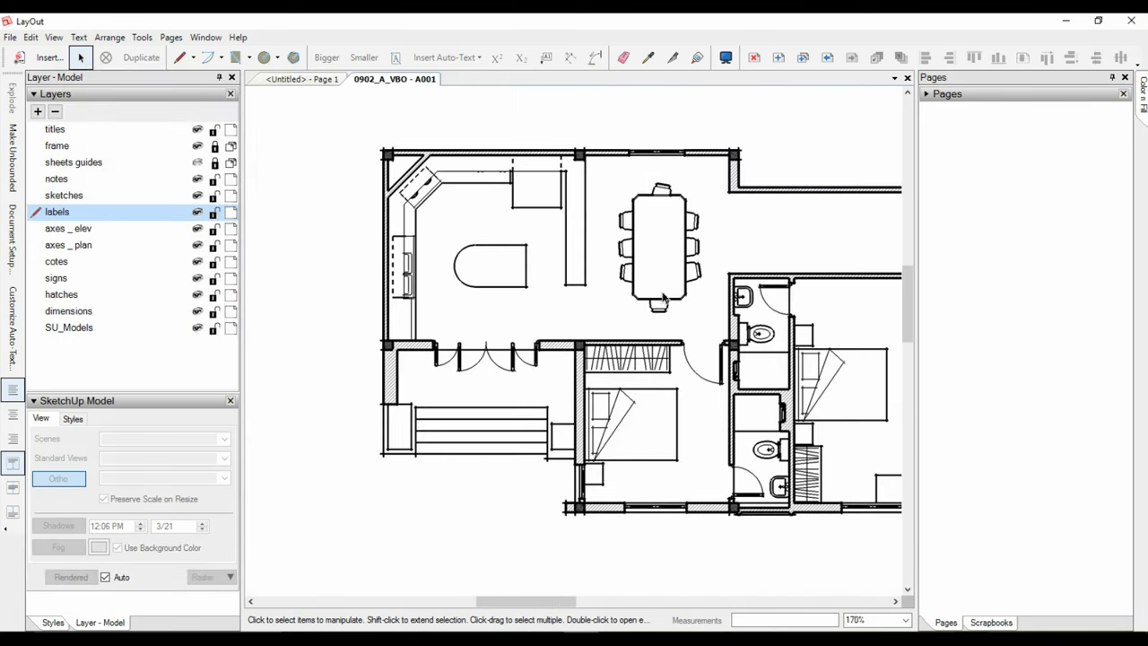
{"action": "middle_click_drag", "start_coordinate": [440, 215], "coordinate": [331, 200]}
{"action": "scroll", "coordinate": [717, 359], "scroll_direction": "down", "scroll_amount": 1}
{"action": "middle_click_drag", "start_coordinate": [717, 359], "coordinate": [437, 240]}
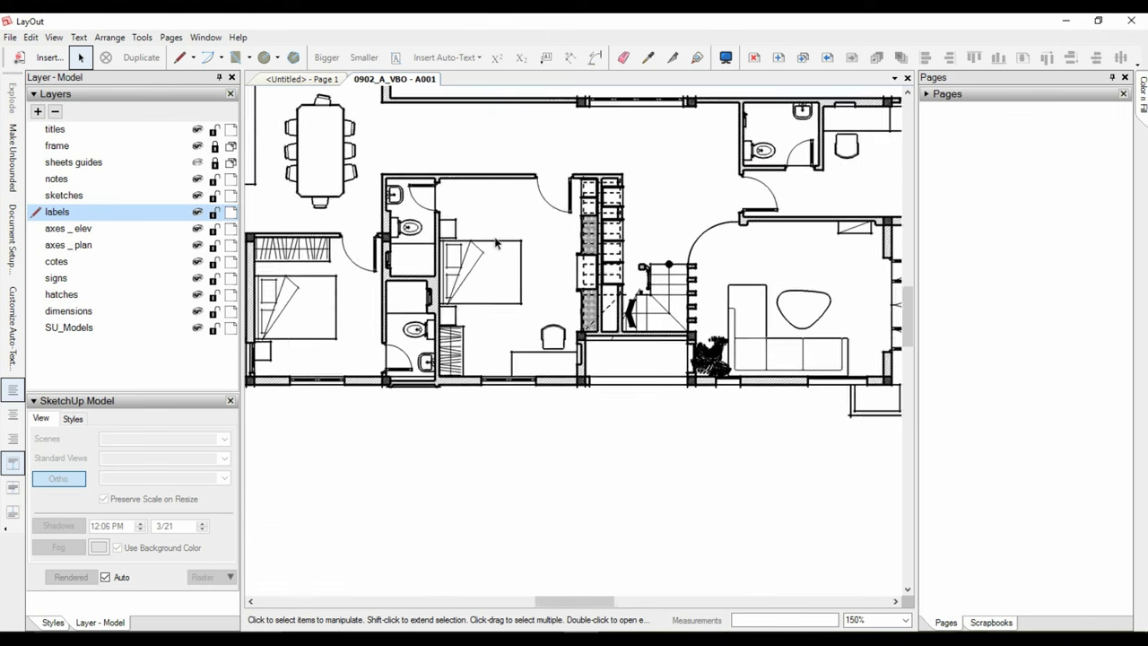
{"action": "scroll", "coordinate": [404, 260], "scroll_direction": "up", "scroll_amount": 1}
{"action": "scroll", "coordinate": [442, 327], "scroll_direction": "down", "scroll_amount": 1}
{"action": "scroll", "coordinate": [443, 327], "scroll_direction": "down", "scroll_amount": 1}
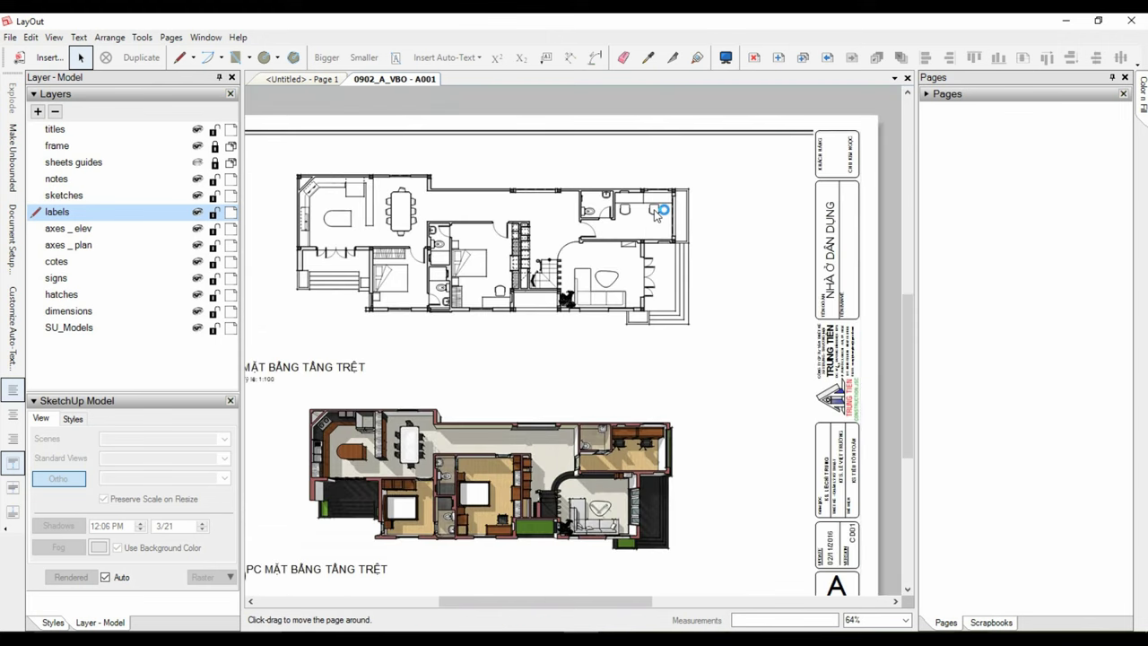
{"action": "mouse_move", "coordinate": [481, 181]}
{"action": "middle_mouse_down"}
{"action": "mouse_move", "coordinate": [570, 91]}
{"action": "mouse_move", "coordinate": [535, 262]}
{"action": "middle_mouse_up"}
{"action": "scroll", "coordinate": [534, 262], "scroll_direction": "up", "scroll_amount": 1}
{"action": "scroll", "coordinate": [535, 261], "scroll_direction": "up", "scroll_amount": 1}
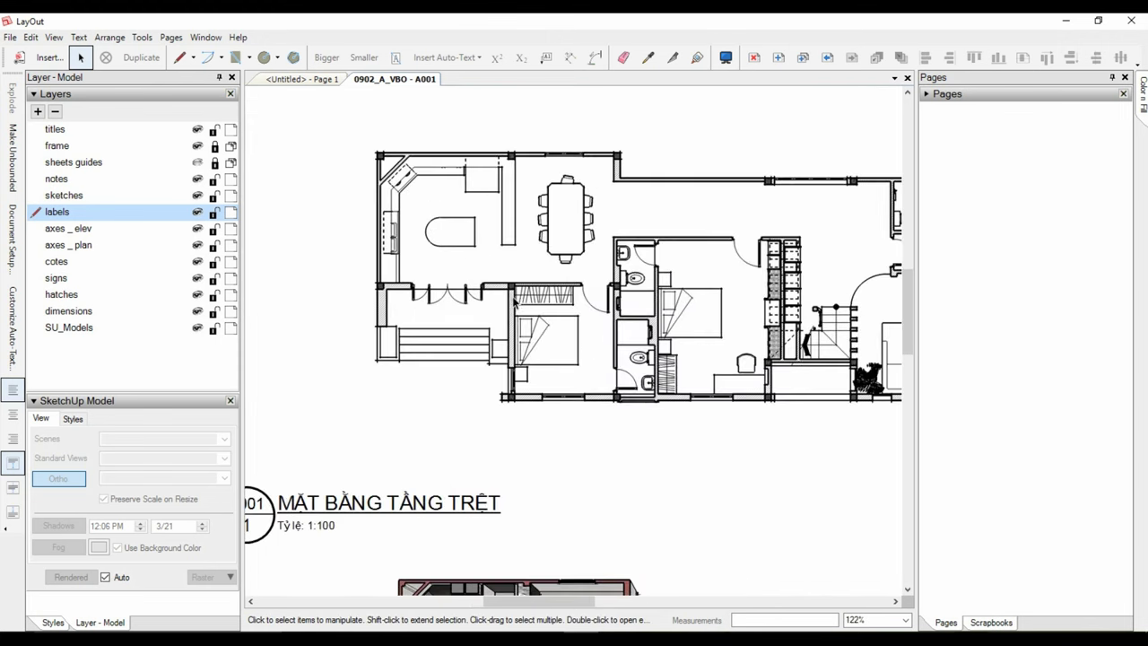
Change the document Display Resolution from High to Low, keeping Output Resolution at High
{"action": "left_click", "coordinate": [398, 301]}
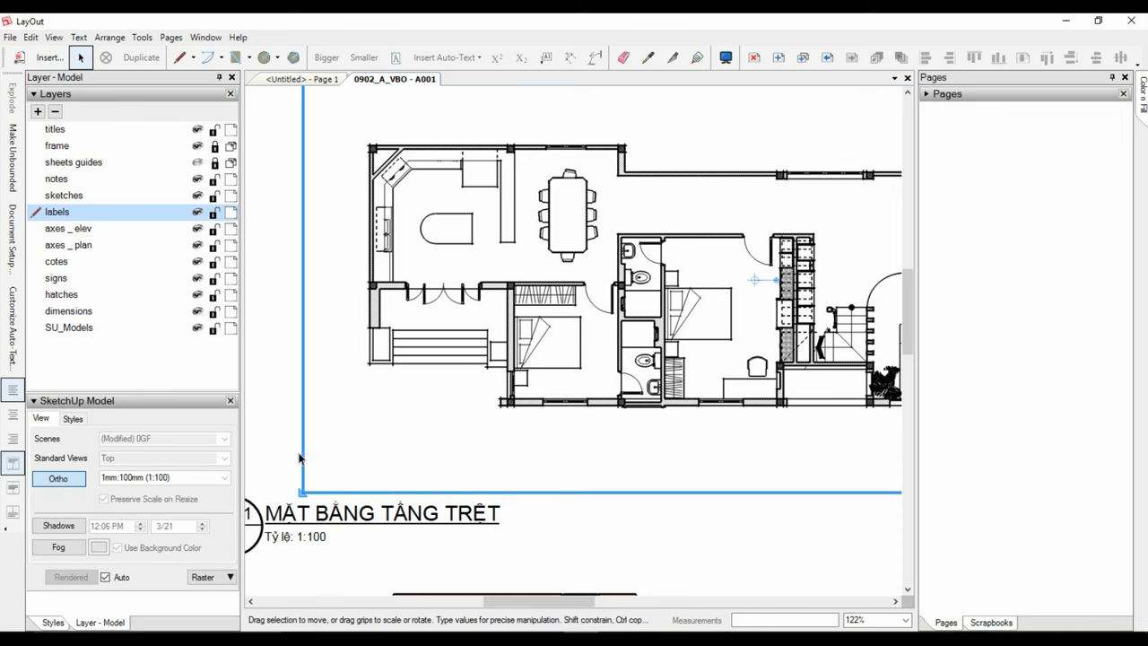
{"action": "left_click", "coordinate": [11, 238]}
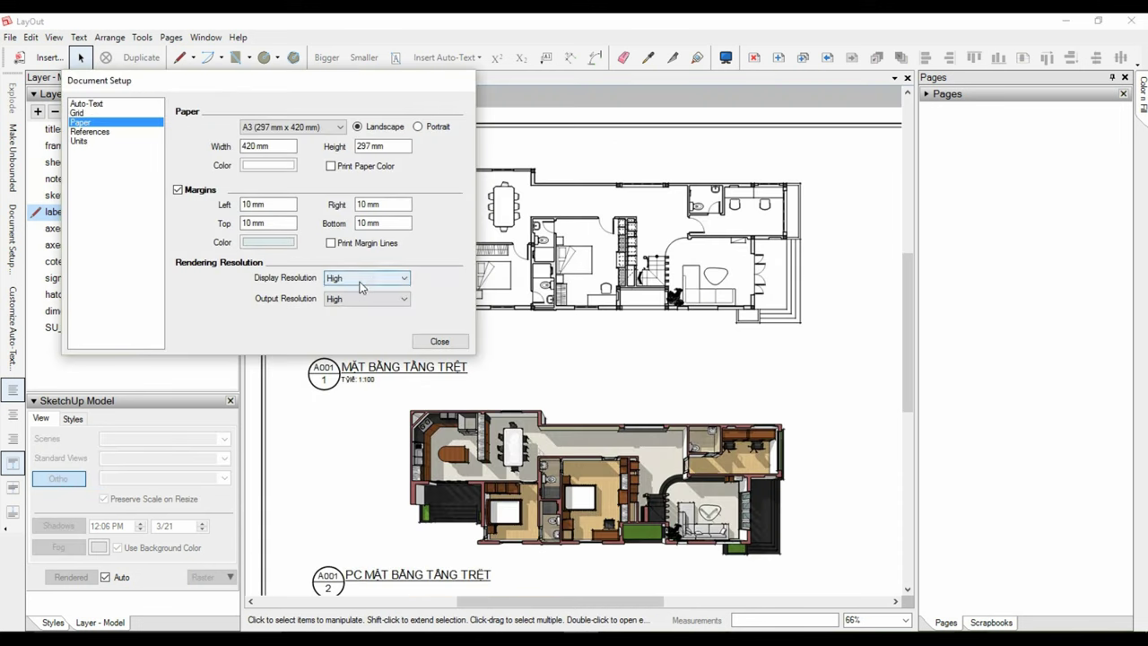
{"action": "left_click", "coordinate": [361, 283]}
{"action": "left_click", "coordinate": [350, 293]}
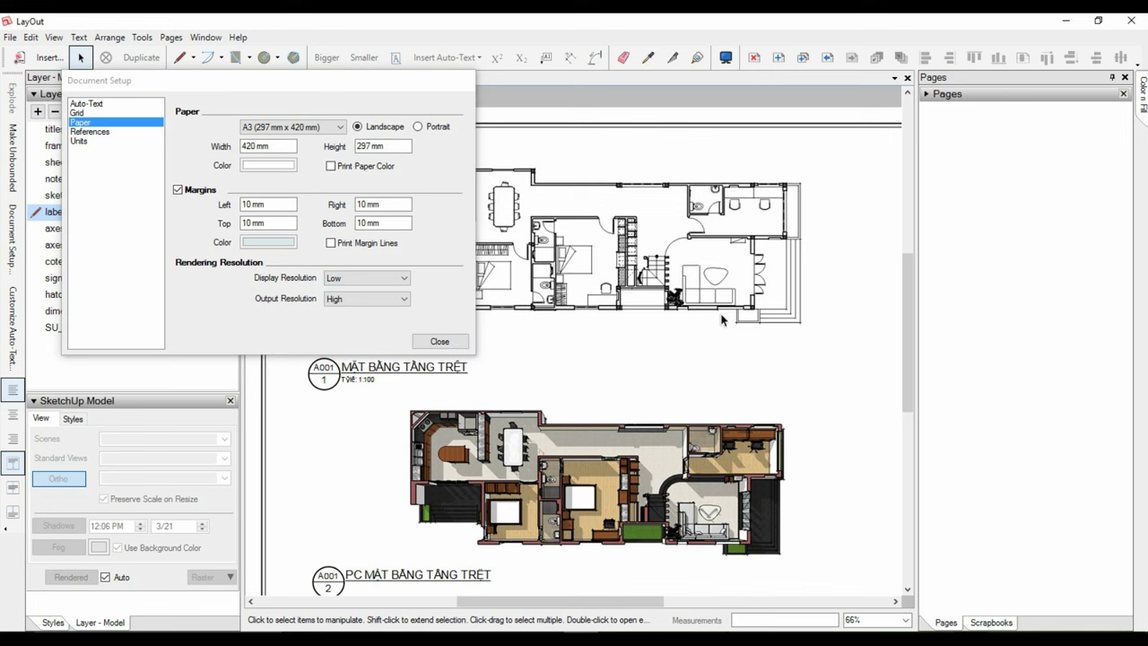
{"action": "middle_click_drag", "start_coordinate": [720, 313], "coordinate": [819, 344]}
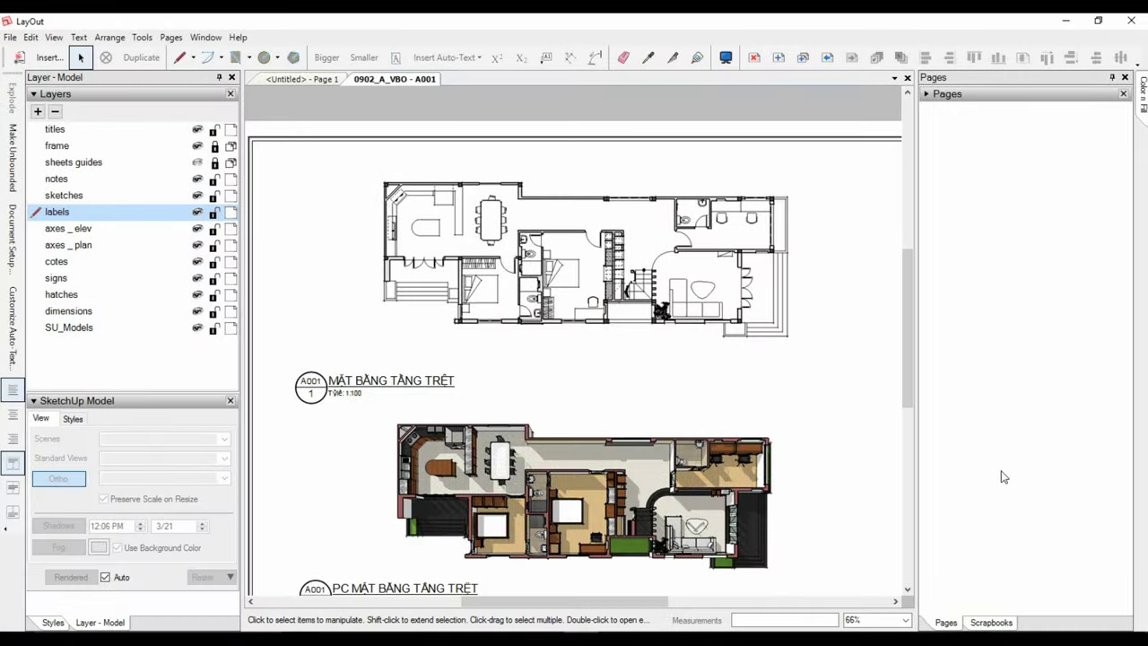
Place an axis grid symbol from the Scrapbooks onto a wall line of the floor plan
{"action": "left_click", "coordinate": [997, 622]}
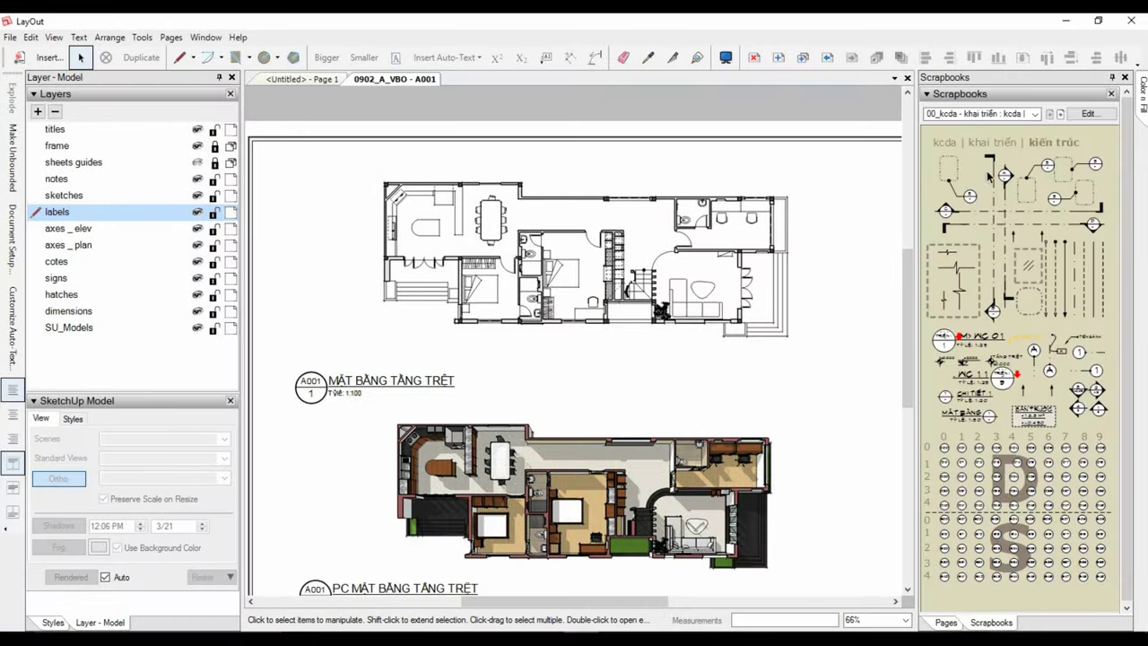
{"action": "left_click", "coordinate": [1049, 372]}
{"action": "scroll", "coordinate": [403, 342], "scroll_direction": "up", "scroll_amount": 3}
{"action": "left_click", "coordinate": [384, 361]}
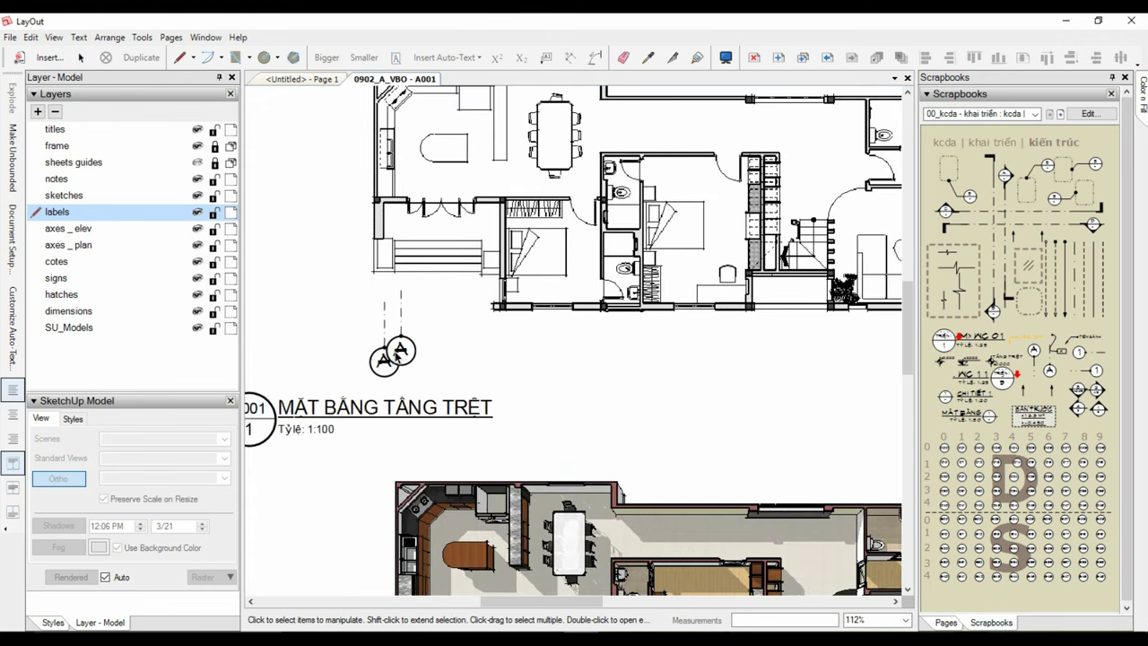
{"action": "scroll", "coordinate": [399, 336], "scroll_direction": "up", "scroll_amount": 2}
{"action": "mouse_move", "coordinate": [382, 375]}
{"action": "left_mouse_down"}
{"action": "mouse_move", "coordinate": [366, 235]}
{"action": "mouse_move", "coordinate": [369, 251]}
{"action": "mouse_move", "coordinate": [530, 333]}
{"action": "left_mouse_up"}
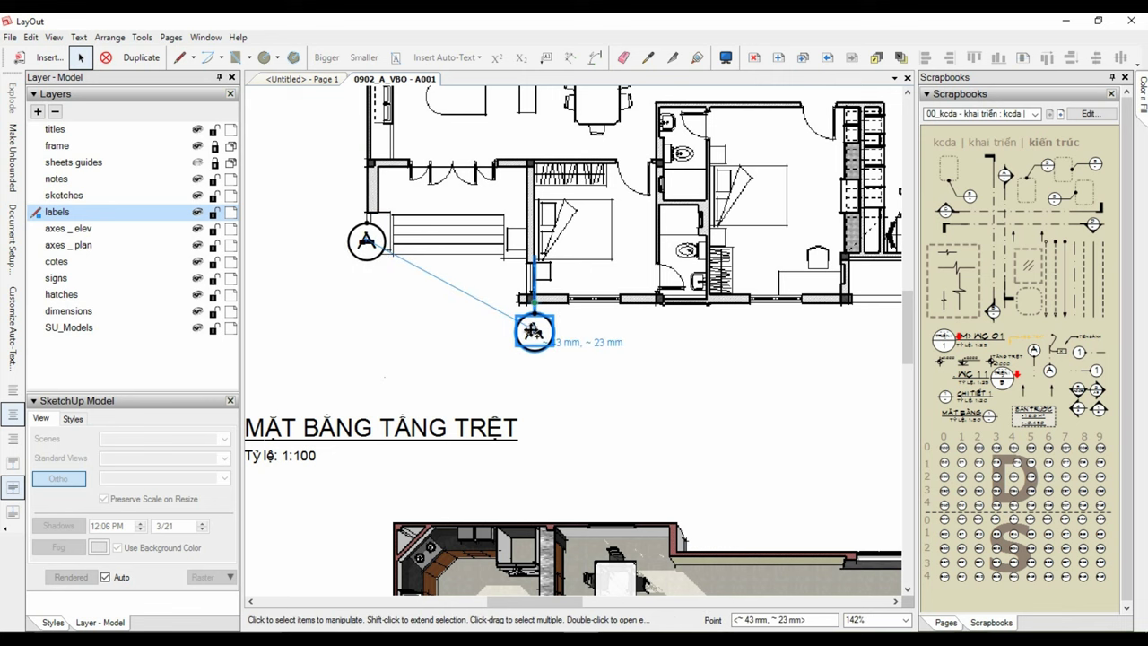
{"action": "scroll", "coordinate": [530, 333], "scroll_direction": "up", "scroll_amount": 2}
{"action": "scroll", "coordinate": [532, 334], "scroll_direction": "up", "scroll_amount": 2}
{"action": "scroll", "coordinate": [533, 335], "scroll_direction": "up", "scroll_amount": 1}
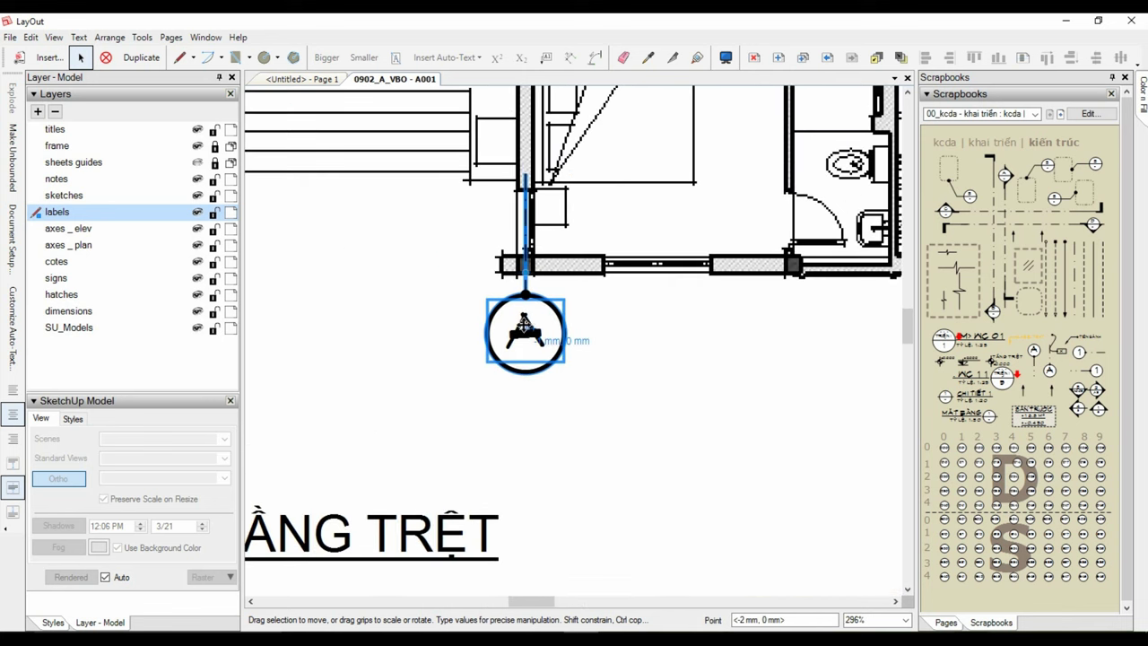
{"action": "scroll", "coordinate": [531, 330], "scroll_direction": "down", "scroll_amount": 1}
{"action": "scroll", "coordinate": [530, 328], "scroll_direction": "down", "scroll_amount": 1}
Copy the axis marker to the neighbouring walls along the plan
{"action": "middle_click_drag", "start_coordinate": [531, 328], "coordinate": [359, 296]}
{"action": "scroll", "coordinate": [355, 299], "scroll_direction": "up", "scroll_amount": 1}
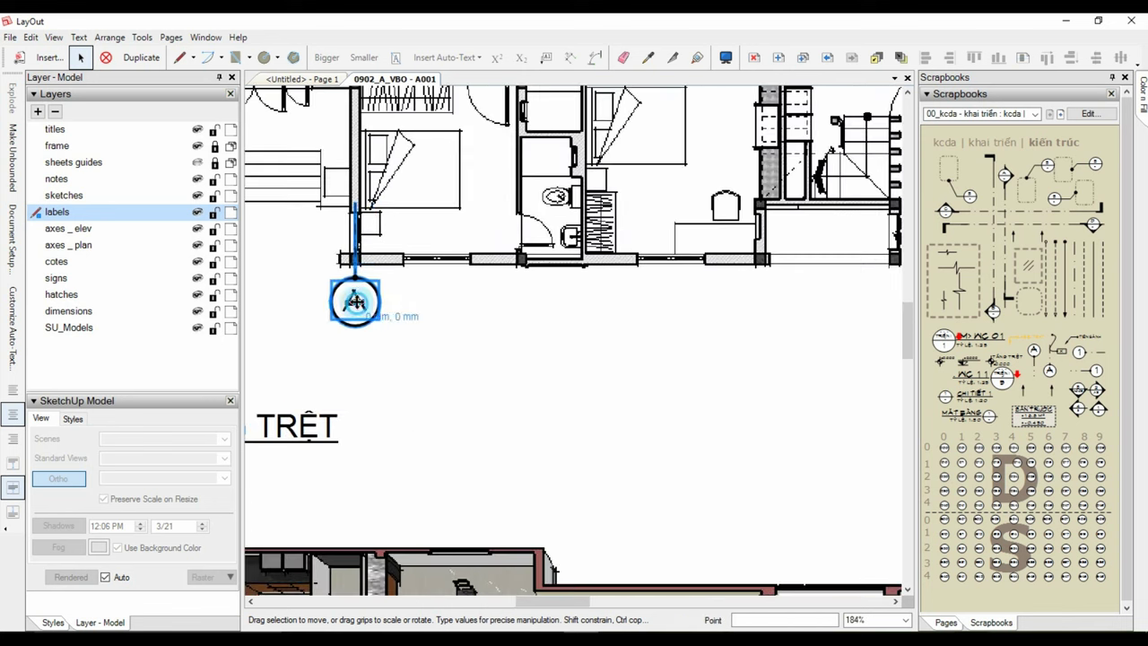
{"action": "left_click_drag", "start_coordinate": [355, 300], "coordinate": [521, 303], "text": "ctrl"}
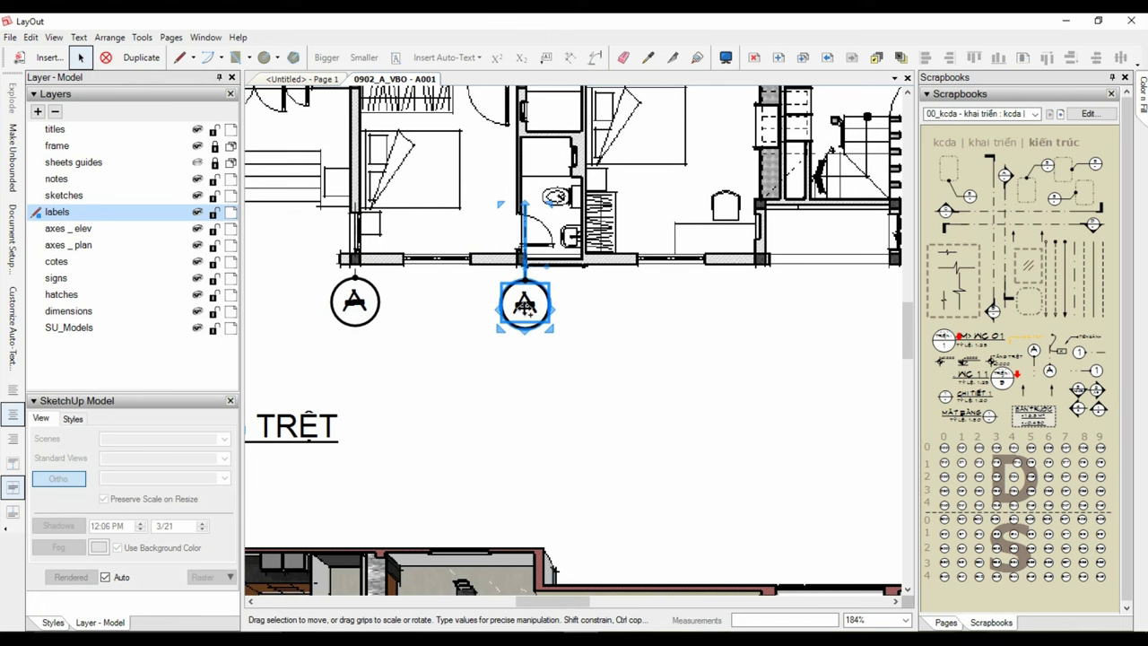
{"action": "scroll", "coordinate": [518, 301], "scroll_direction": "up", "scroll_amount": 3}
{"action": "scroll", "coordinate": [513, 299], "scroll_direction": "up", "scroll_amount": 2}
{"action": "scroll", "coordinate": [514, 296], "scroll_direction": "down", "scroll_amount": 3}
{"action": "key", "text": "ctrl+z"}
{"action": "scroll", "coordinate": [410, 391], "scroll_direction": "down", "scroll_amount": 2}
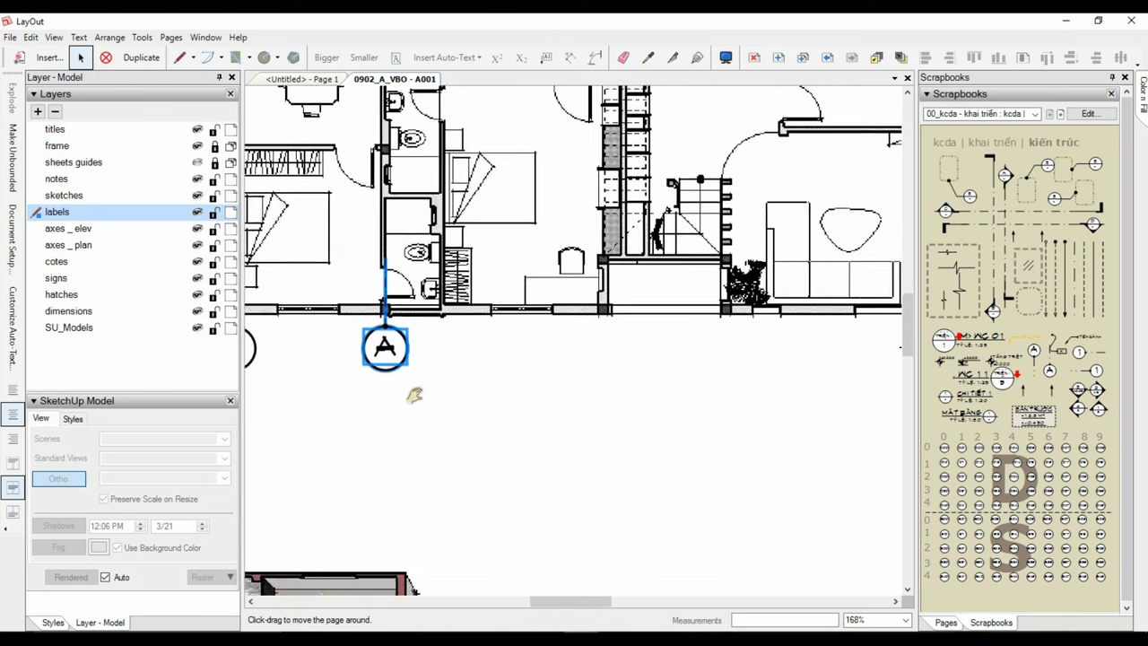
{"action": "scroll", "coordinate": [336, 361], "scroll_direction": "down", "scroll_amount": 1}
{"action": "mouse_move", "coordinate": [336, 361]}
{"action": "left_mouse_down", "text": "ctrl"}
{"action": "mouse_move", "coordinate": [578, 369]}
{"action": "mouse_move", "coordinate": [549, 342]}
{"action": "mouse_move", "coordinate": [485, 379]}
{"action": "mouse_move", "coordinate": [717, 379]}
{"action": "mouse_move", "coordinate": [812, 190]}
{"action": "left_mouse_up", "text": "ctrl"}
{"action": "scroll", "coordinate": [565, 372], "scroll_direction": "up", "scroll_amount": 5}
{"action": "scroll", "coordinate": [548, 341], "scroll_direction": "down", "scroll_amount": 4}
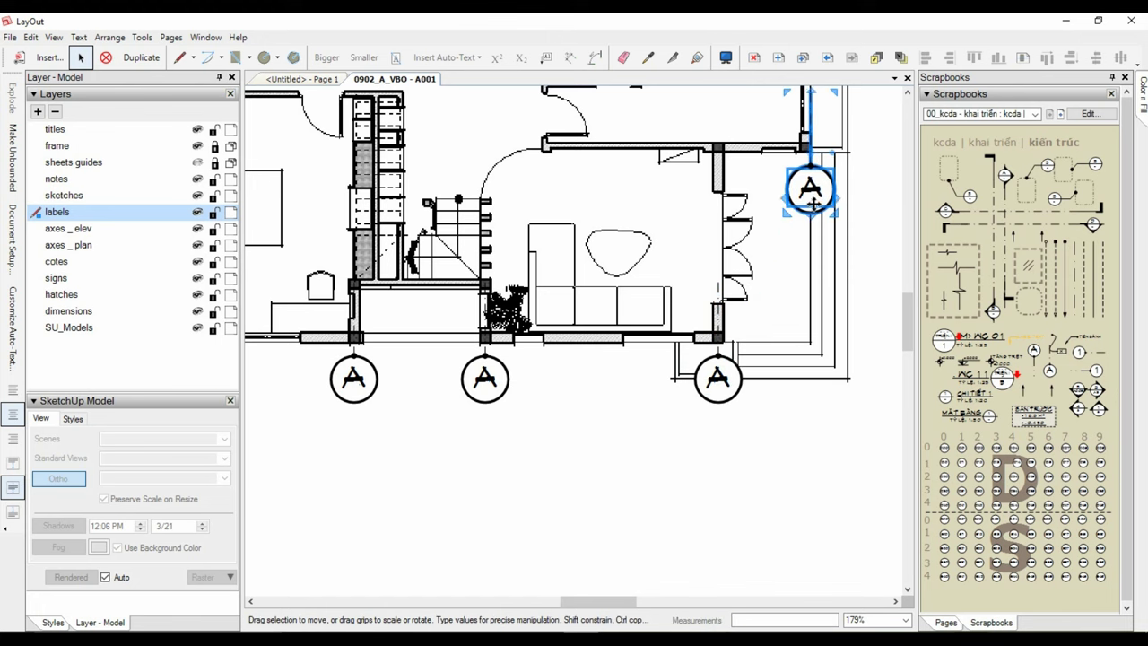
{"action": "scroll", "coordinate": [760, 323], "scroll_direction": "down", "scroll_amount": 5}
Move the floor-plan viewport onto the SU_Models layer and lock that layer
{"action": "left_click", "coordinate": [504, 174]}
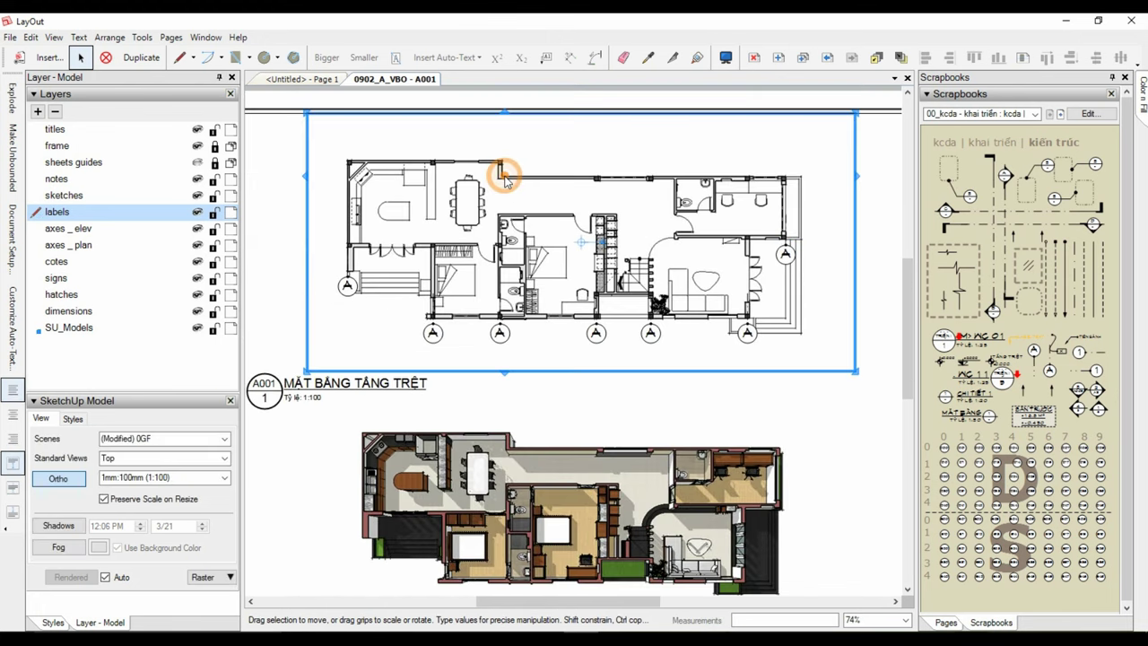
{"action": "right_click", "coordinate": [504, 174]}
{"action": "mouse_move", "coordinate": [556, 237]}
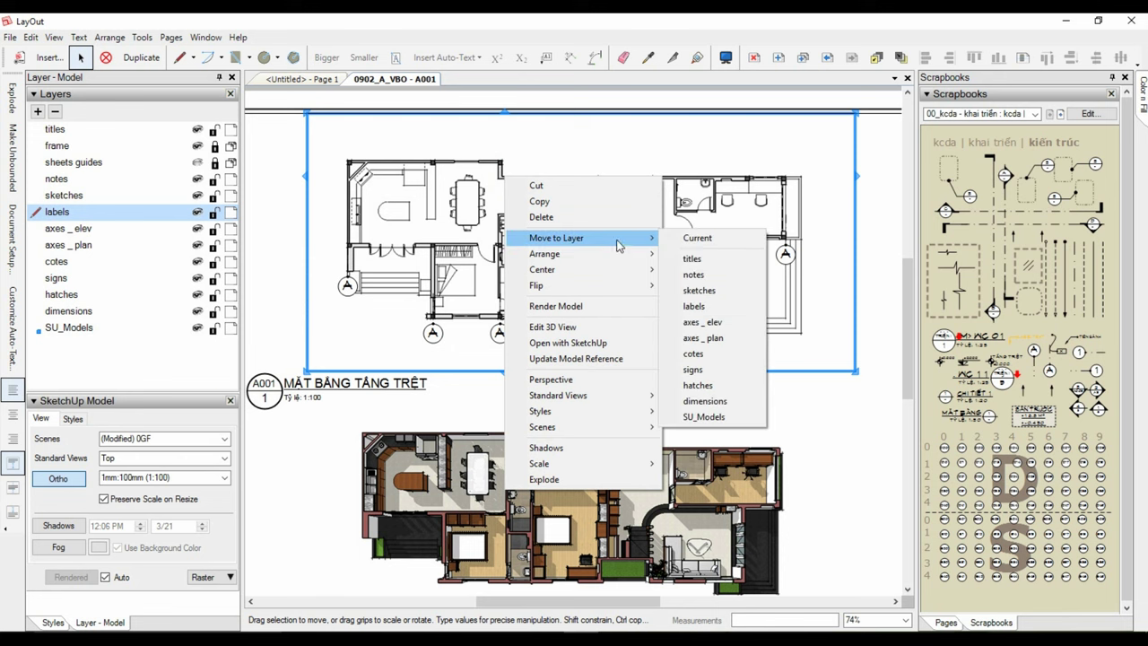
{"action": "left_click", "coordinate": [705, 419]}
{"action": "left_click", "coordinate": [214, 330]}
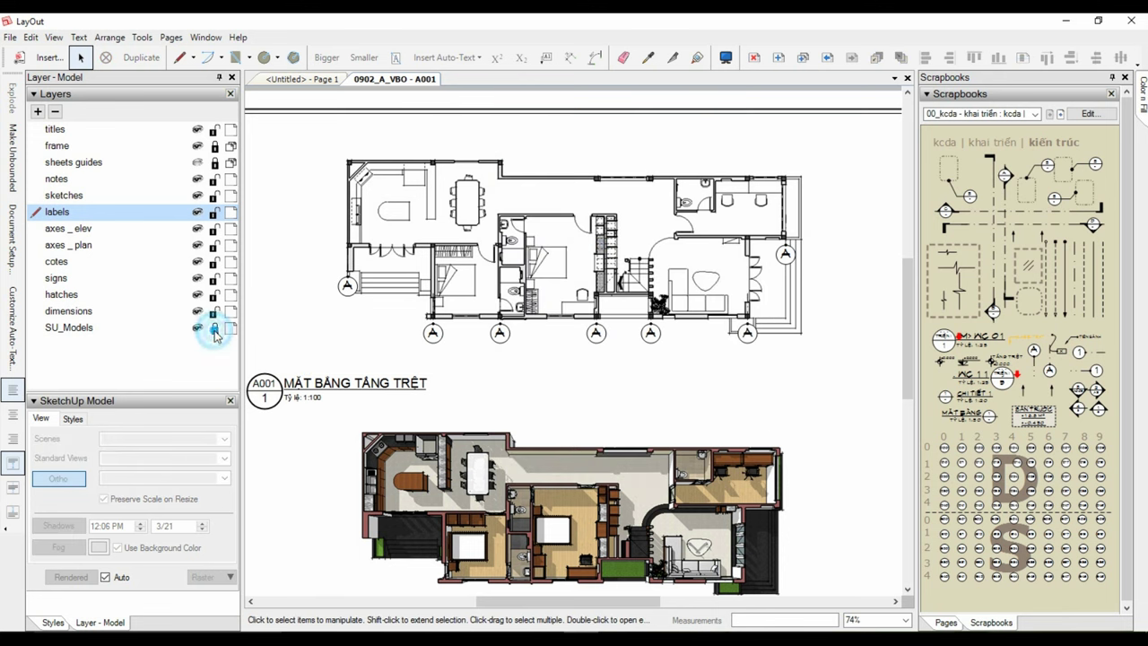
Bottom-align the grid markers around the plan and nudge them slightly down
{"action": "left_click_drag", "start_coordinate": [267, 120], "coordinate": [864, 377]}
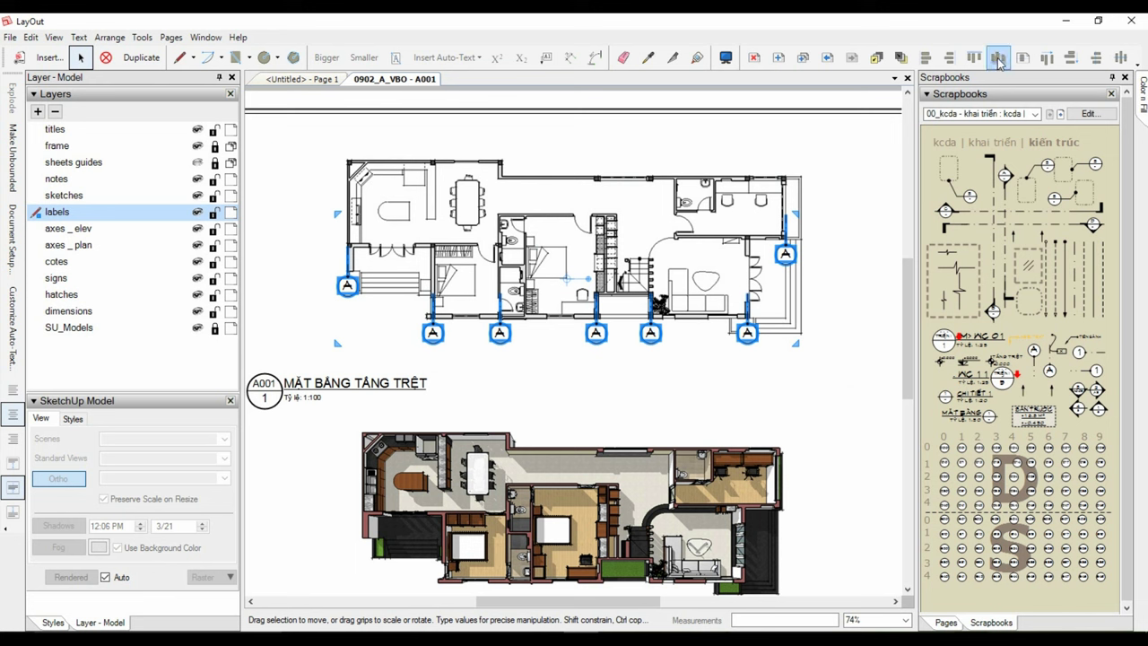
{"action": "right_click", "coordinate": [743, 341]}
{"action": "mouse_move", "coordinate": [794, 403]}
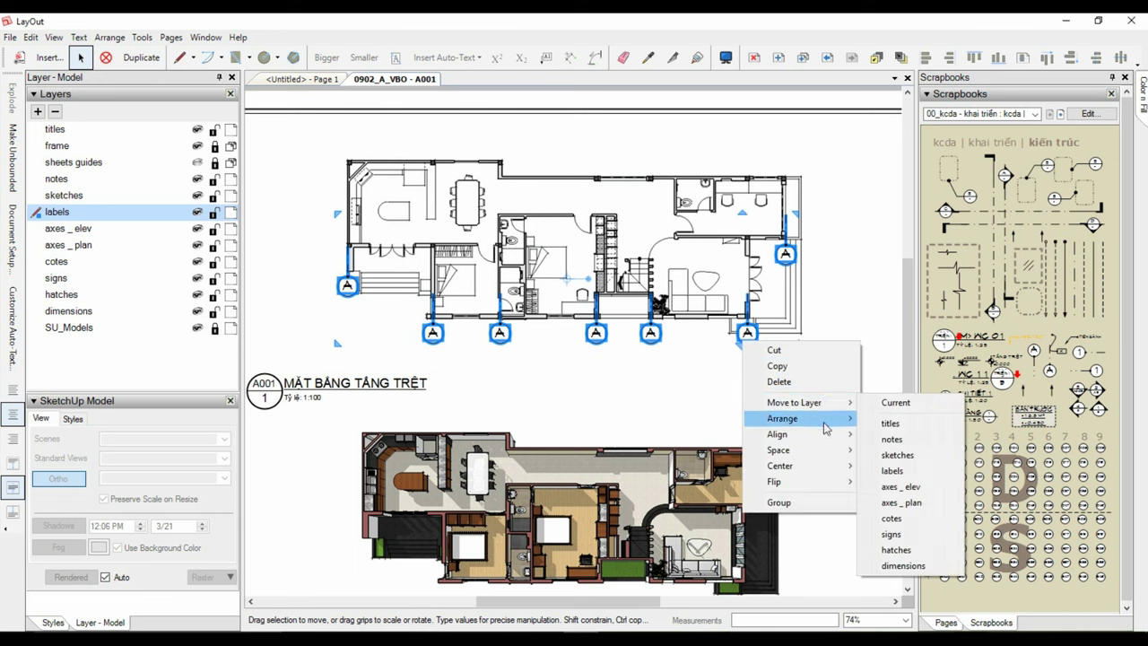
{"action": "left_click", "coordinate": [895, 482]}
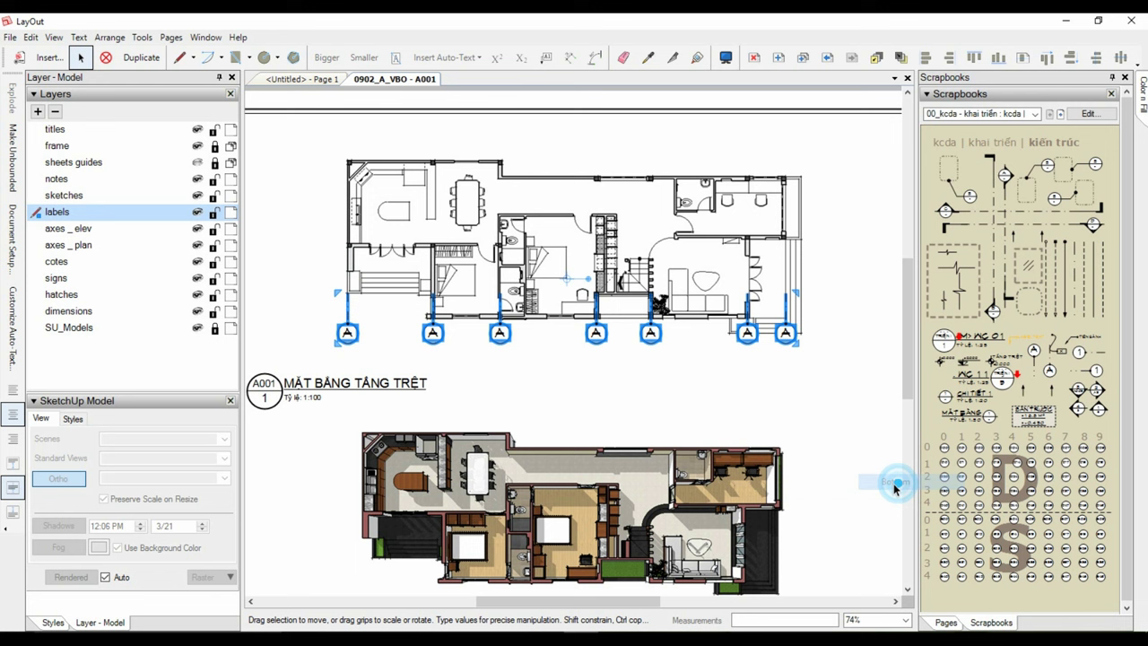
{"action": "key", "text": "Down"}
{"action": "key", "text": "Down"}
{"action": "key", "text": "Down"}
{"action": "key", "text": "Down"}
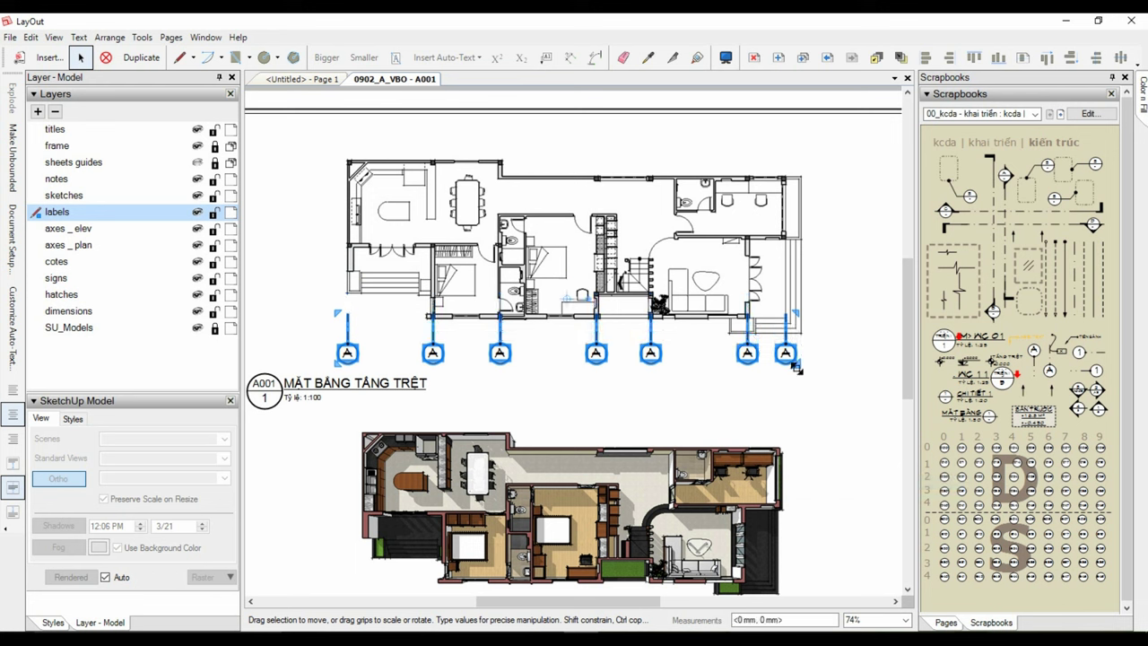
{"action": "left_click", "coordinate": [856, 154]}
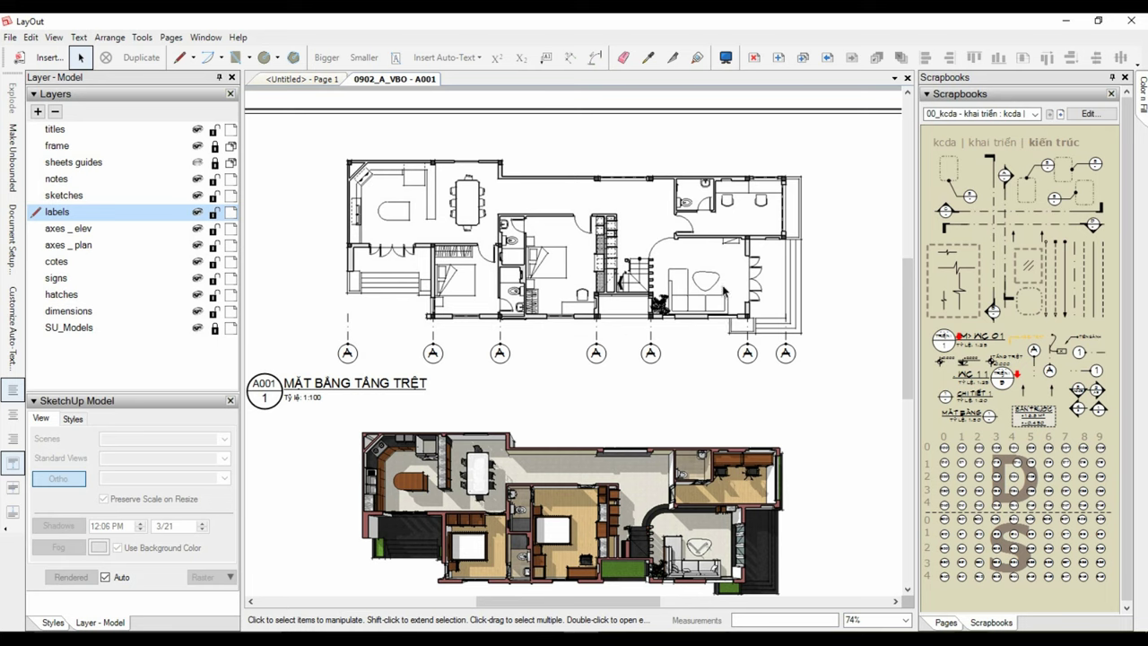
Move all seven grid markers to the axes _plan layer and share it across pages
{"action": "scroll", "coordinate": [722, 289], "scroll_direction": "down", "scroll_amount": 1}
{"action": "left_click_drag", "start_coordinate": [319, 242], "coordinate": [827, 338]}
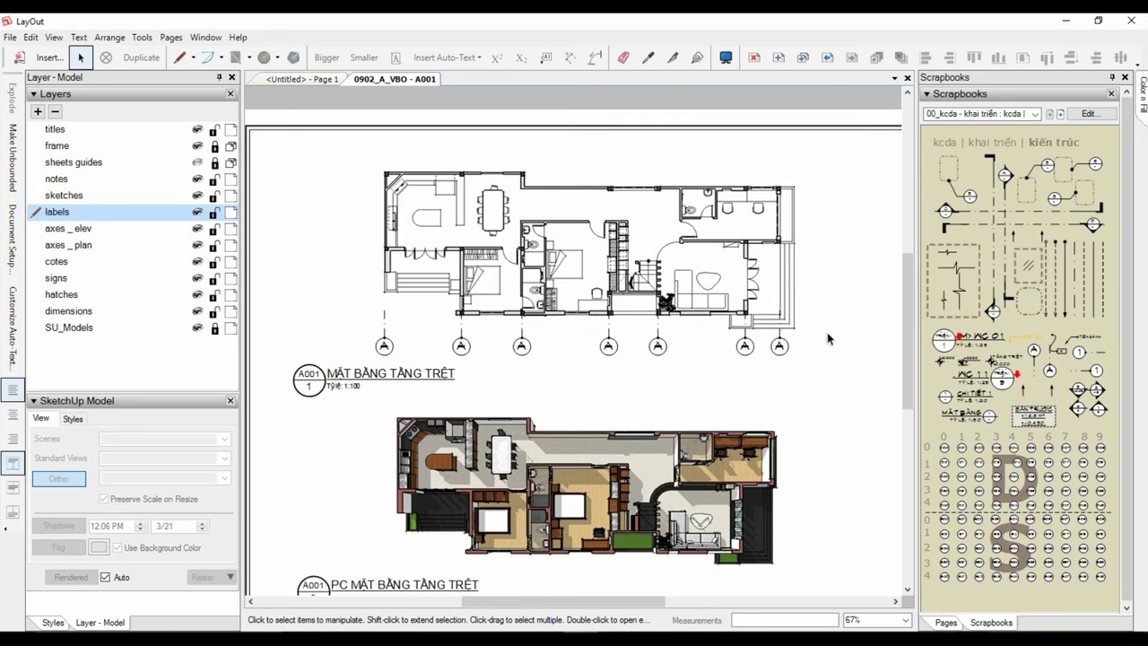
{"action": "left_click_drag", "start_coordinate": [828, 231], "coordinate": [363, 352]}
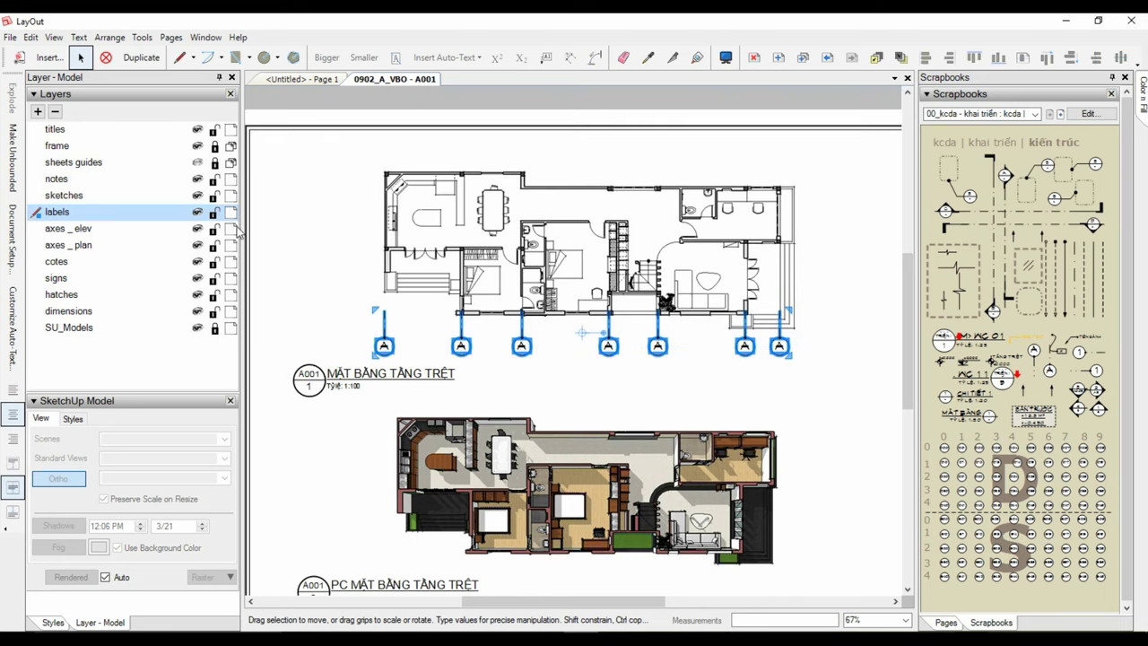
{"action": "right_click", "coordinate": [385, 347]}
{"action": "mouse_move", "coordinate": [437, 407]}
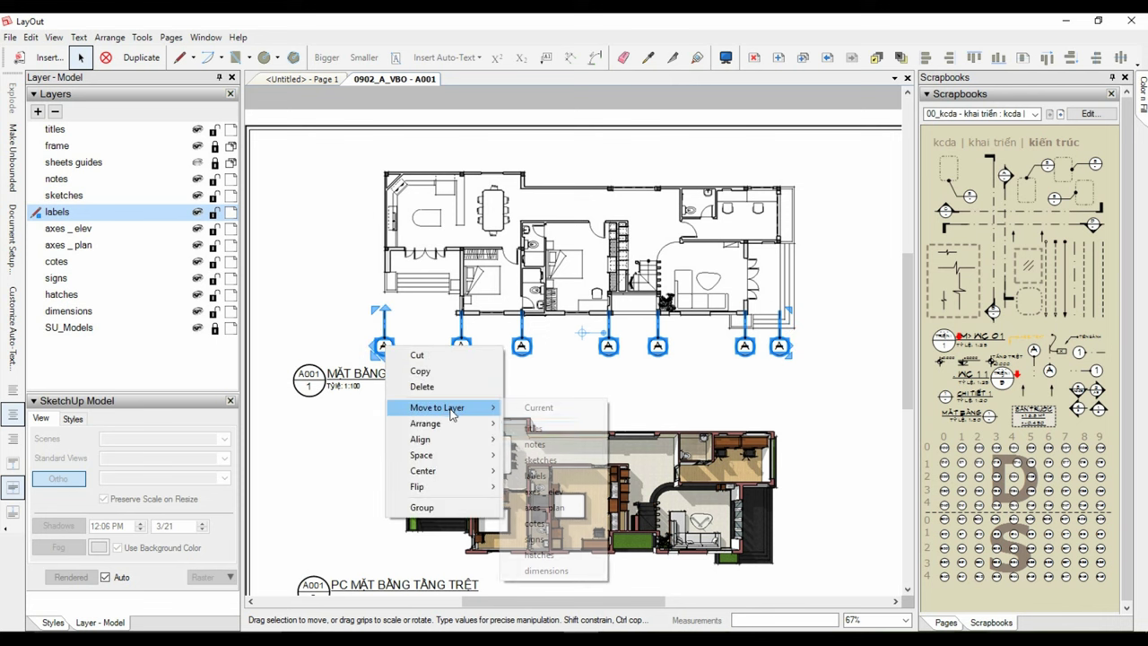
{"action": "left_click", "coordinate": [549, 508]}
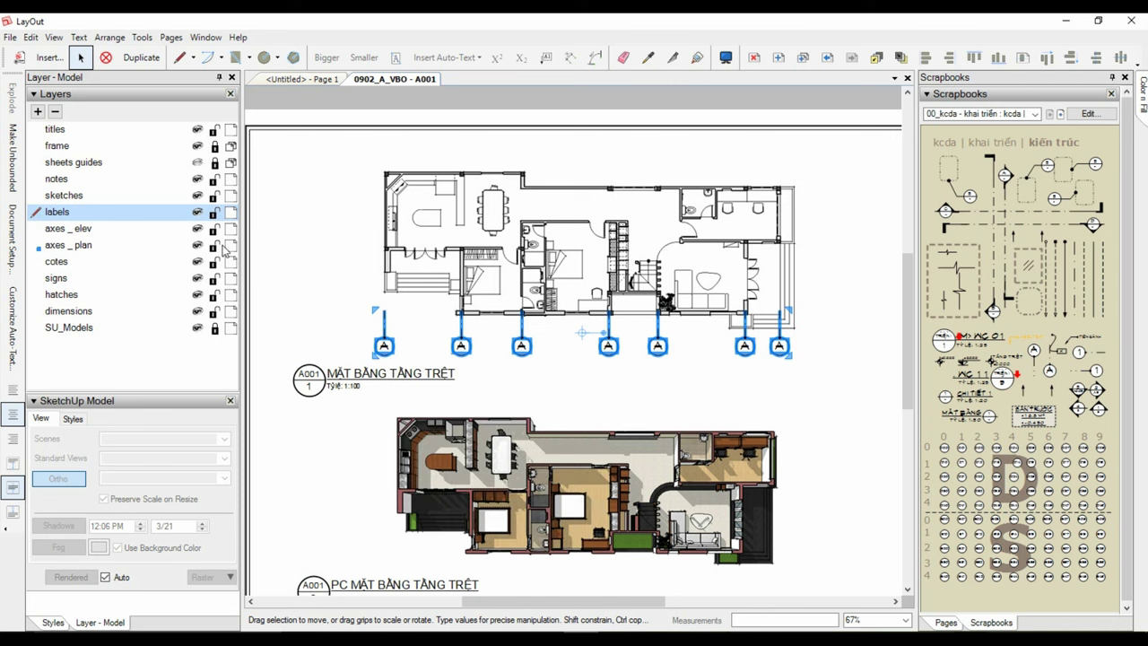
{"action": "left_click", "coordinate": [231, 246]}
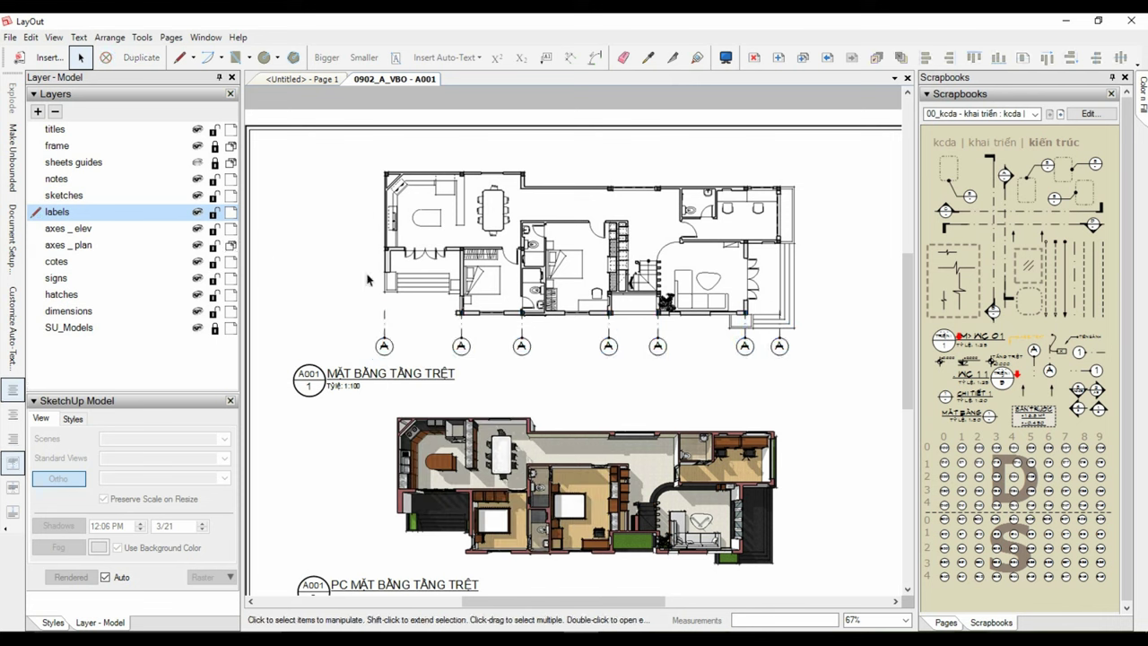
{"action": "scroll", "coordinate": [796, 226], "scroll_direction": "down", "scroll_amount": 1}
{"action": "scroll", "coordinate": [798, 228], "scroll_direction": "down", "scroll_amount": 1}
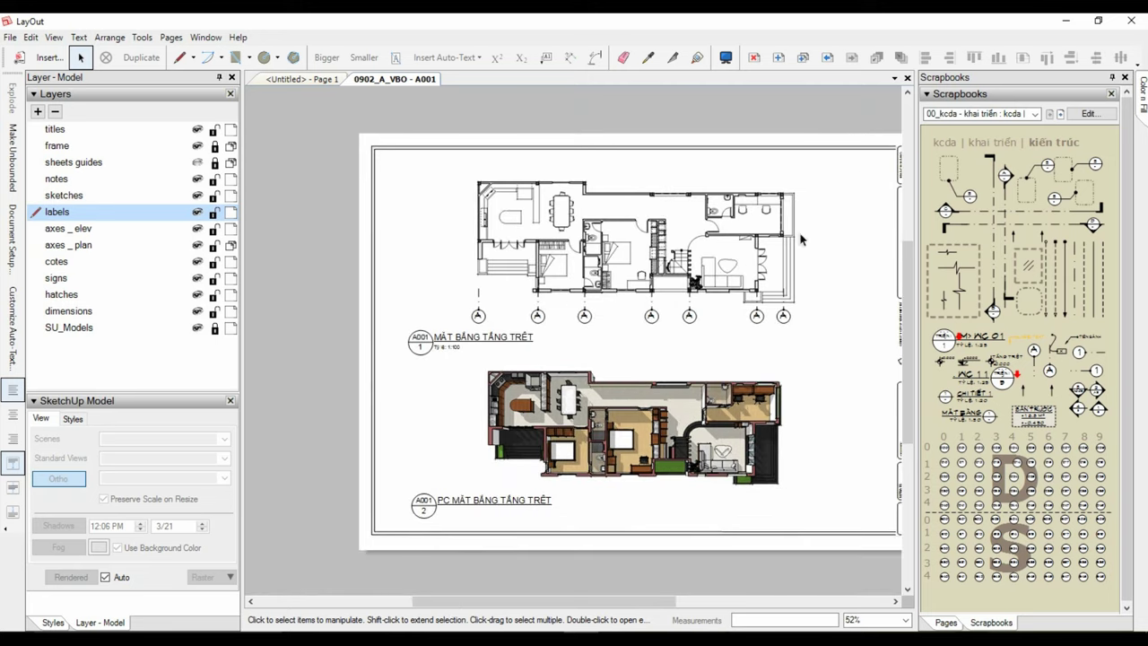
{"action": "scroll", "coordinate": [577, 333], "scroll_direction": "up", "scroll_amount": 1}
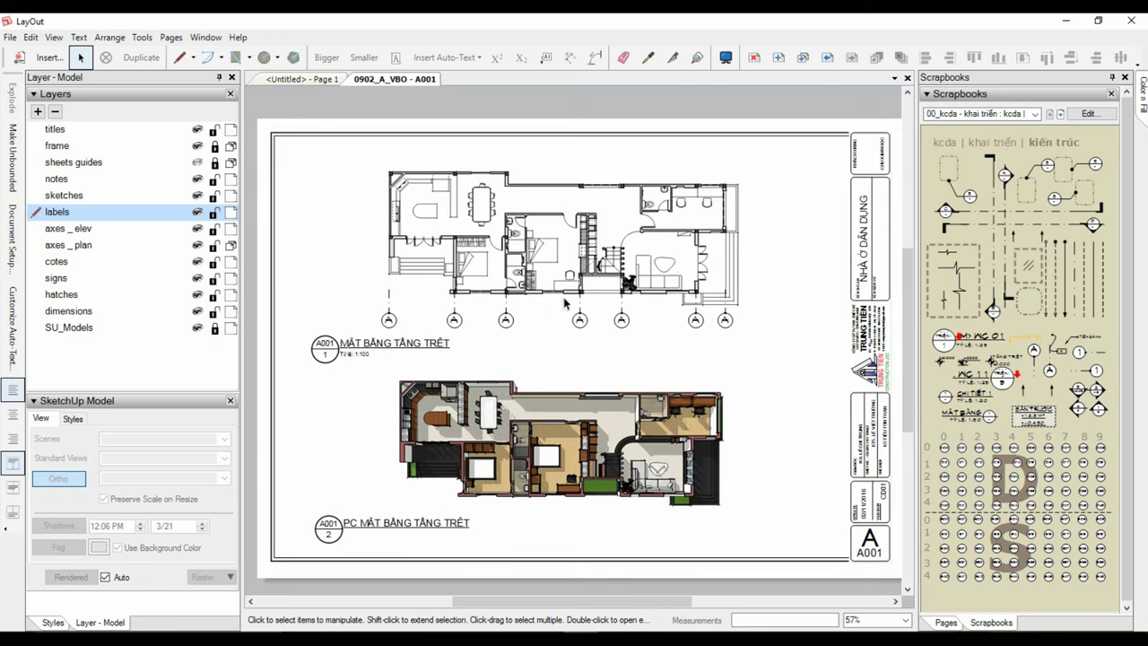
{"action": "scroll", "coordinate": [564, 303], "scroll_direction": "up", "scroll_amount": 1}
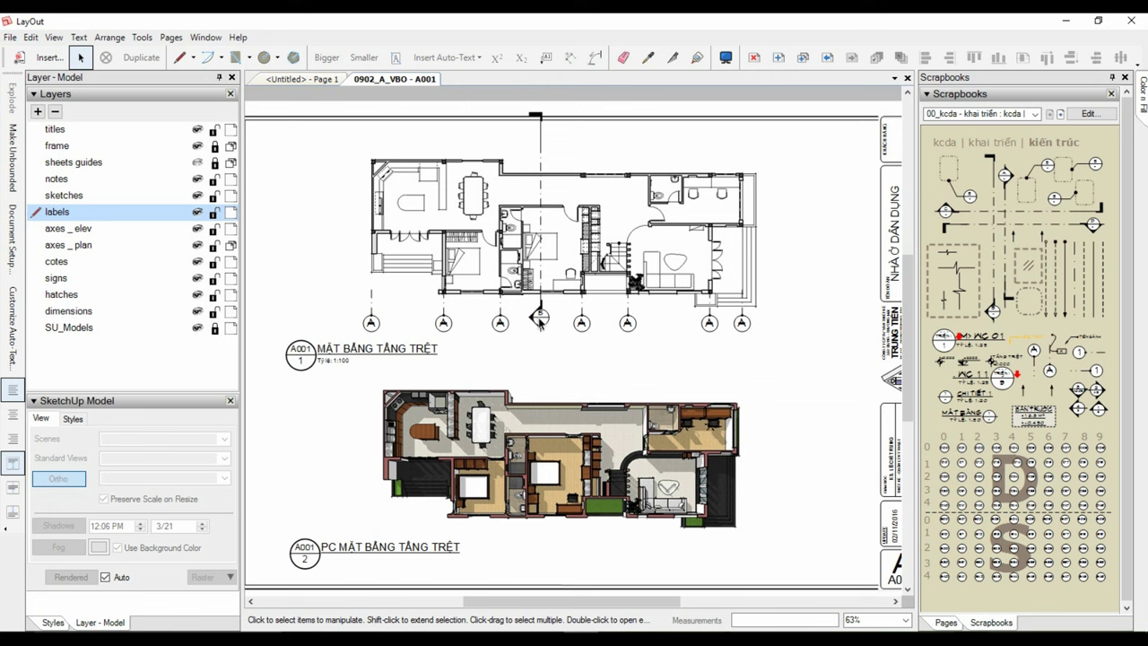
Nudge the vertical axis down and put it on the axes _ plan layer
{"action": "left_click_drag", "start_coordinate": [543, 325], "coordinate": [538, 350]}
{"action": "right_click", "coordinate": [538, 350]}
{"action": "mouse_move", "coordinate": [590, 413]}
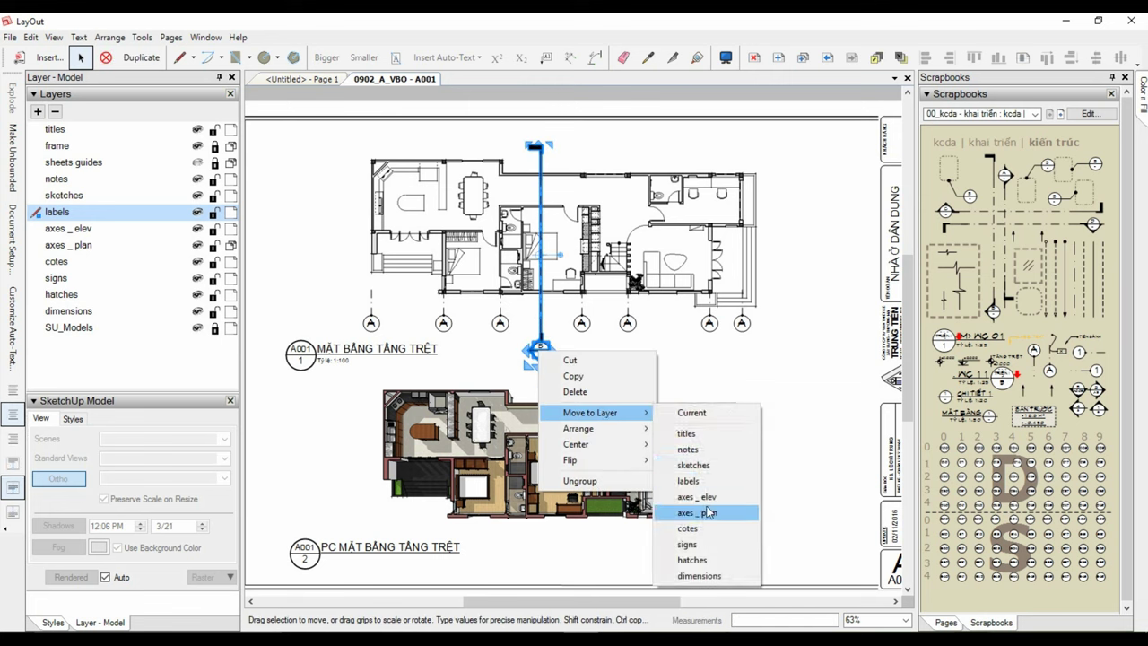
{"action": "left_click", "coordinate": [706, 512]}
{"action": "left_click", "coordinate": [713, 154]}
{"action": "key", "text": "ctrl+shift+w"}
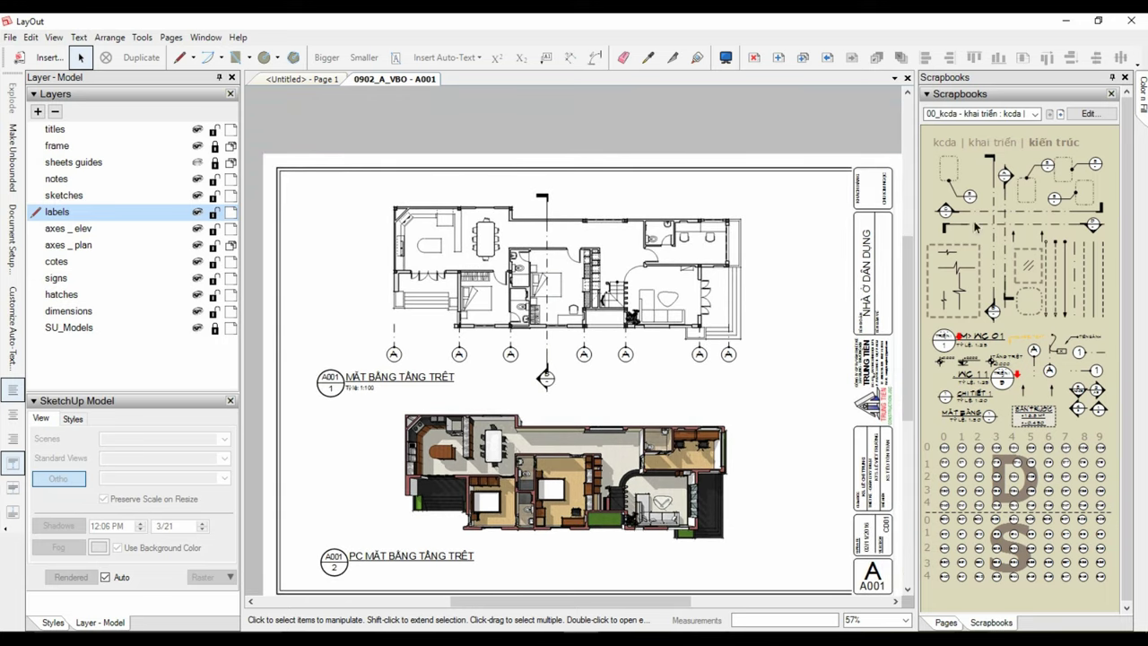
Add a horizontal axis with end markers stretched across the whole ground-floor plan
{"action": "mouse_move", "coordinate": [947, 211]}
{"action": "left_mouse_down"}
{"action": "mouse_move", "coordinate": [384, 248]}
{"action": "mouse_move", "coordinate": [362, 261]}
{"action": "left_mouse_up"}
{"action": "scroll", "coordinate": [549, 256], "scroll_direction": "up", "scroll_amount": 1}
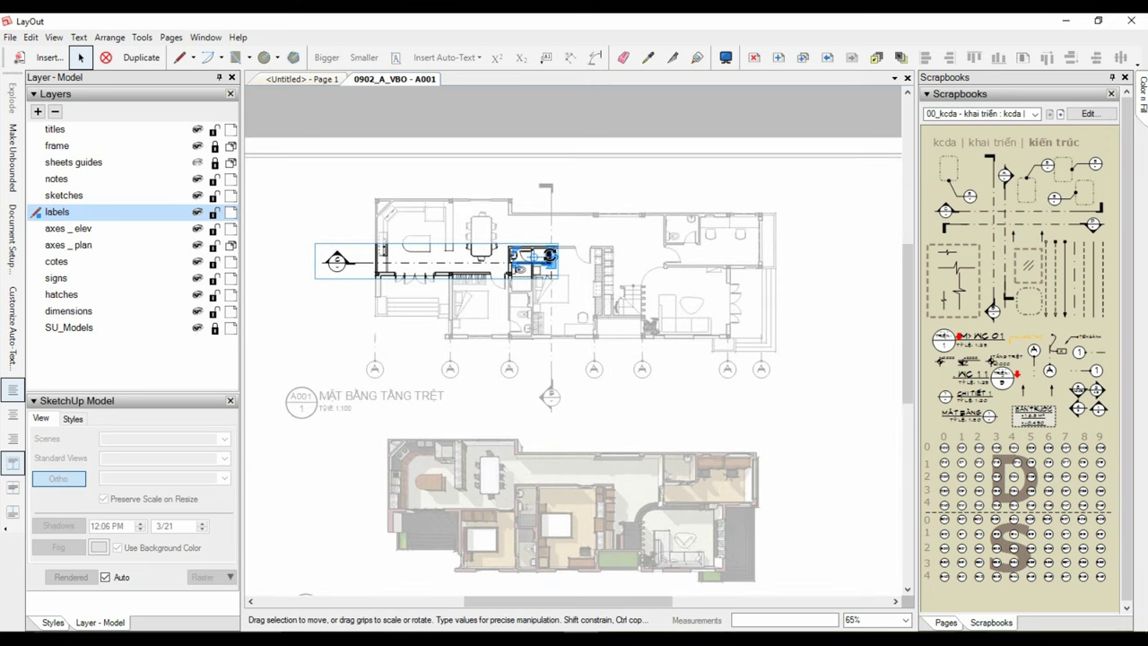
{"action": "left_click_drag", "start_coordinate": [550, 257], "coordinate": [785, 259], "text": "ctrl"}
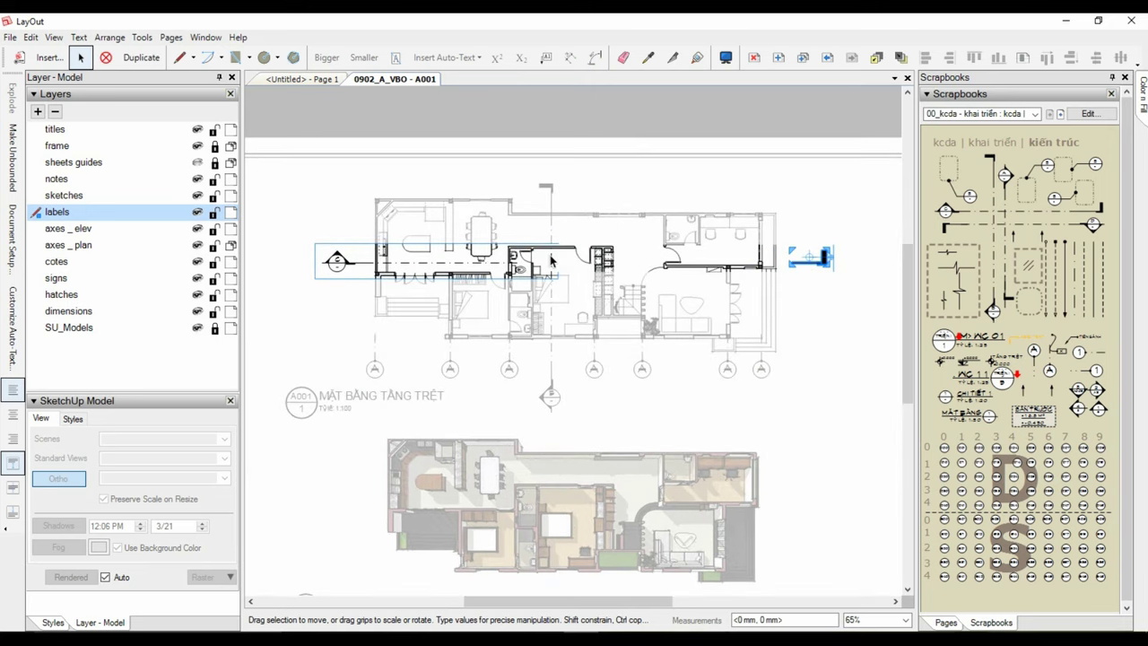
{"action": "left_click", "coordinate": [472, 260]}
{"action": "left_click_drag", "start_coordinate": [518, 260], "coordinate": [823, 260]}
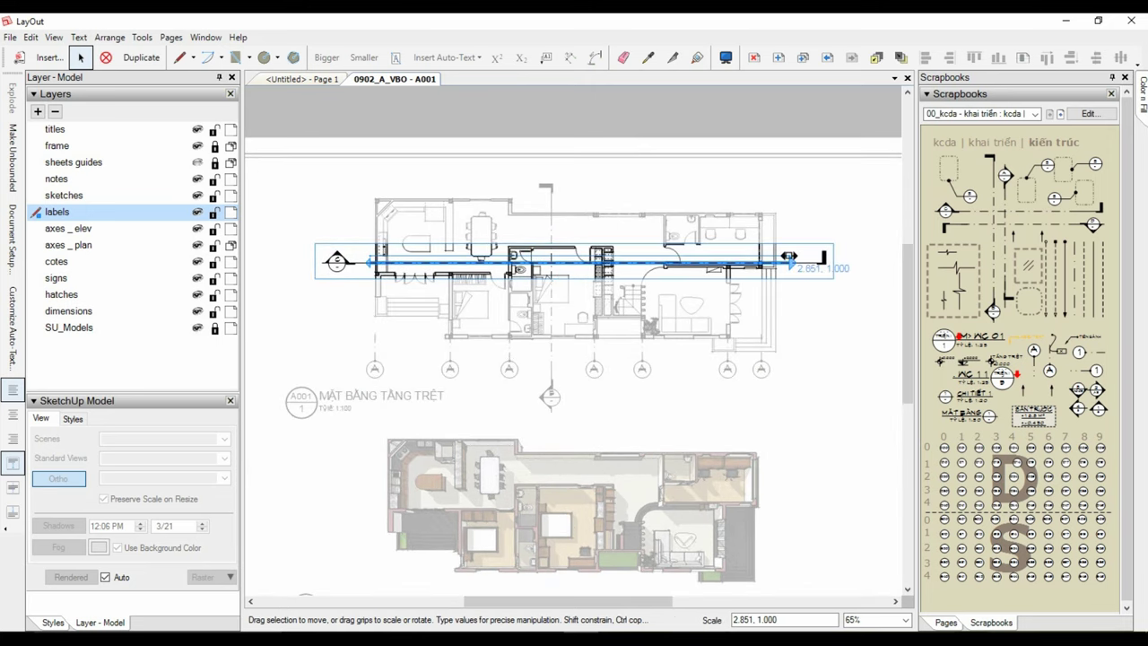
{"action": "left_click", "coordinate": [825, 288]}
Put the horizontal axis on the axes _ plan layer and expand the Pages list
{"action": "left_click", "coordinate": [825, 262]}
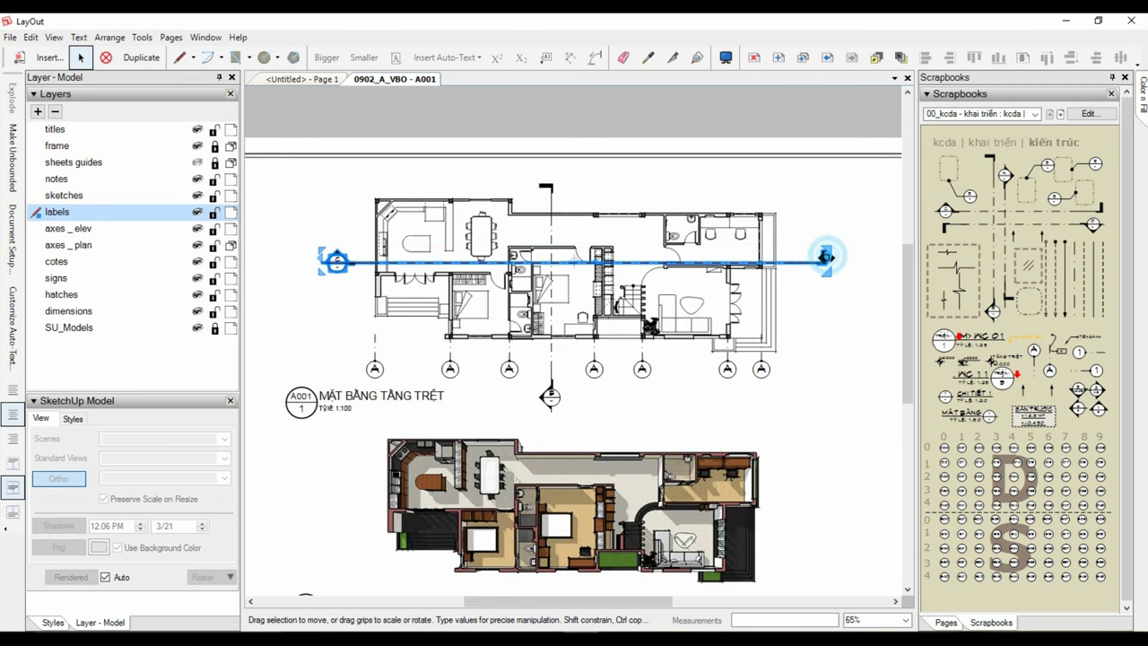
{"action": "right_click", "coordinate": [826, 261]}
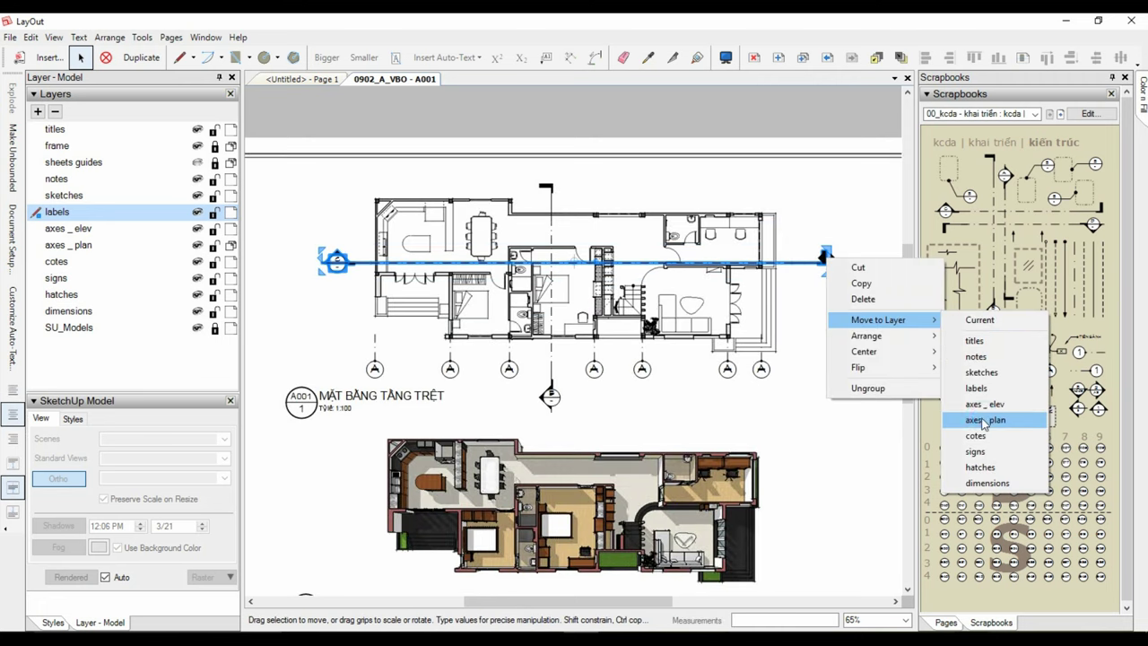
{"action": "left_click", "coordinate": [984, 419]}
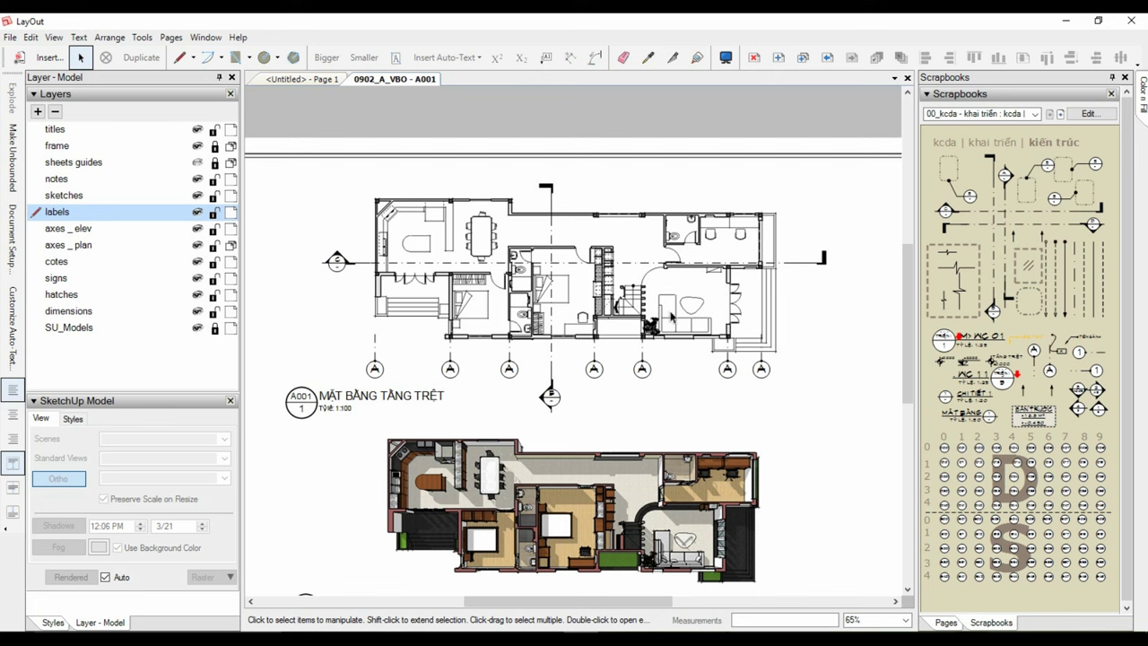
{"action": "scroll", "coordinate": [654, 287], "scroll_direction": "right", "scroll_amount": 2}
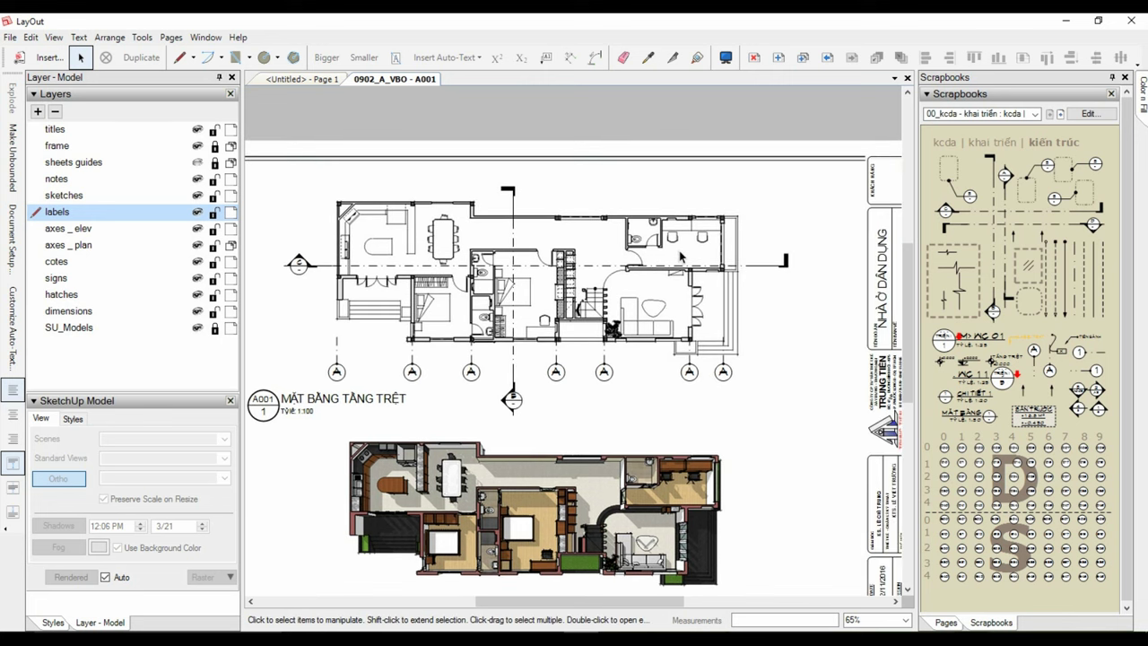
{"action": "left_click", "coordinate": [946, 621]}
{"action": "left_click", "coordinate": [944, 96]}
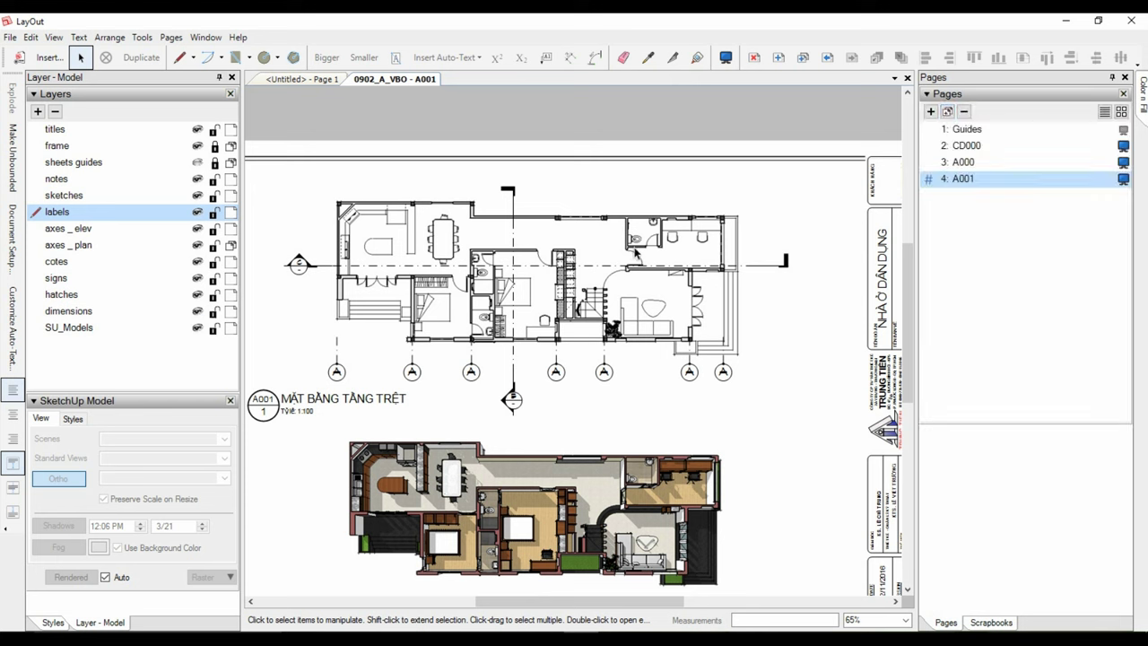
Duplicate page A001 and rename the copy A002 so its view labels read A002
{"action": "left_click", "coordinate": [732, 228]}
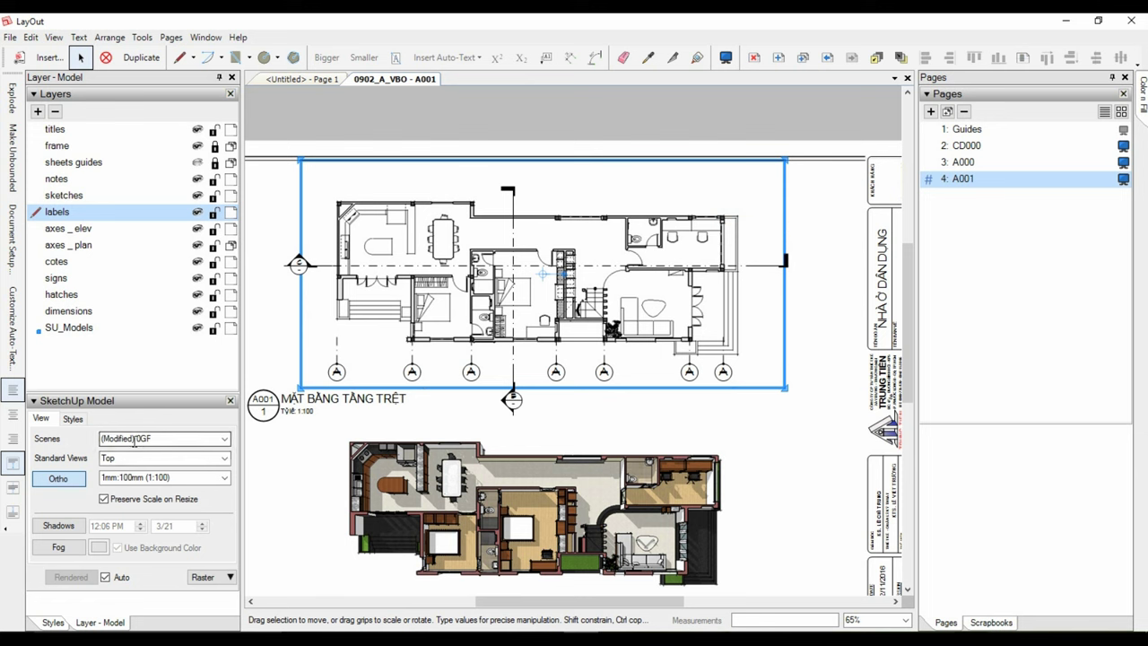
{"action": "left_click", "coordinate": [757, 125]}
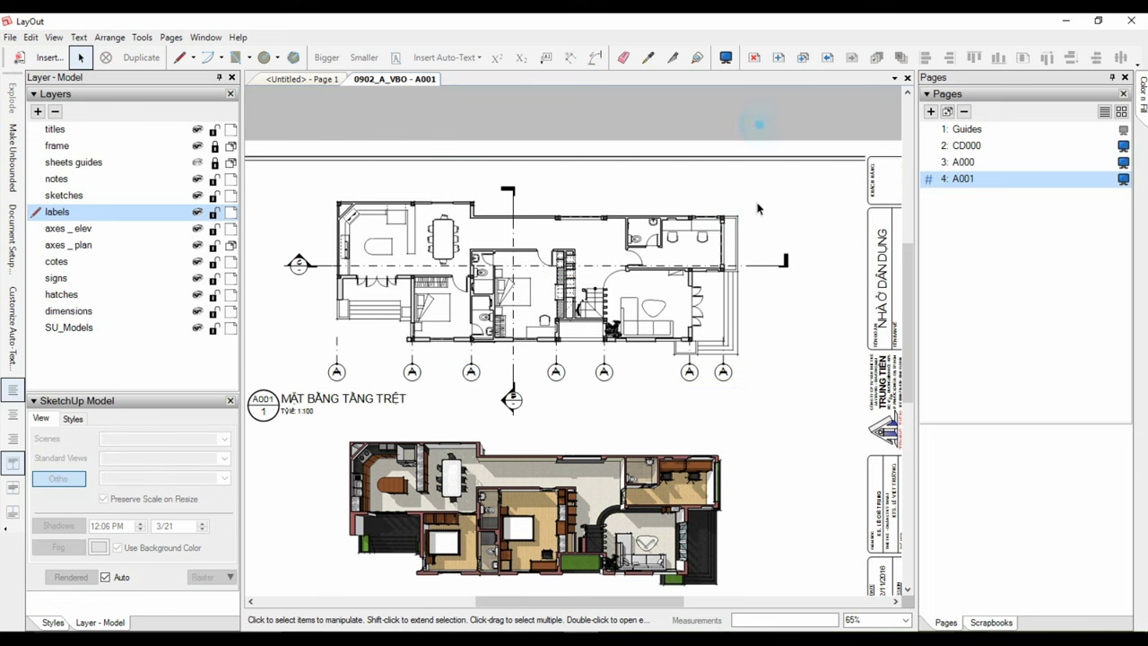
{"action": "left_click", "coordinate": [948, 114]}
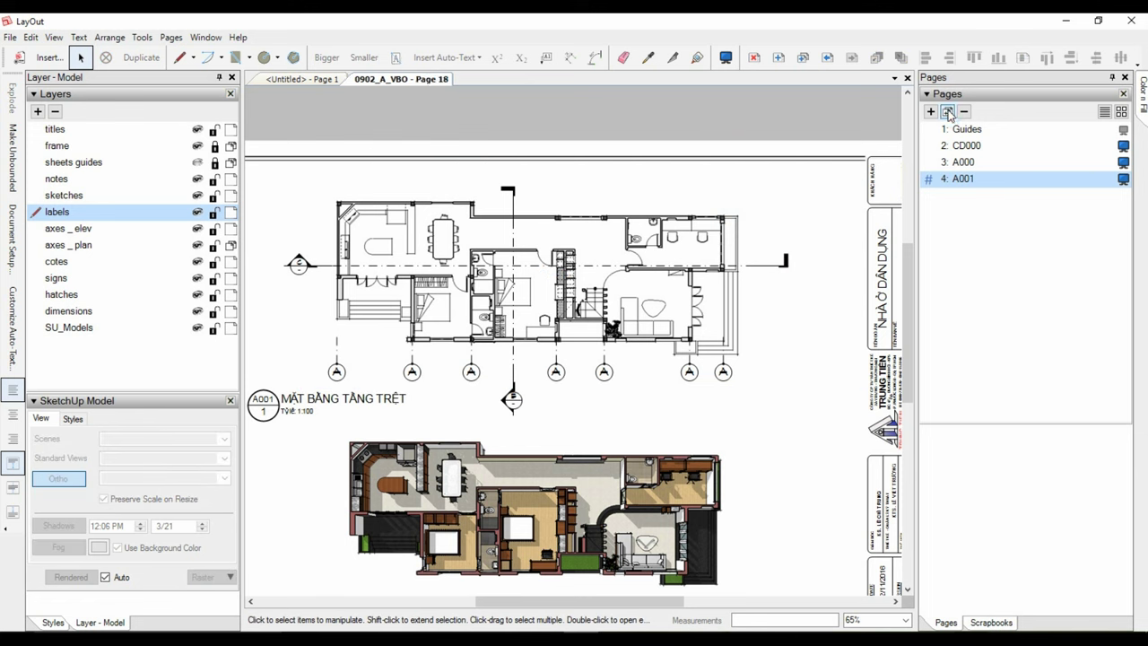
{"action": "left_click", "coordinate": [983, 181]}
{"action": "left_click", "coordinate": [987, 195]}
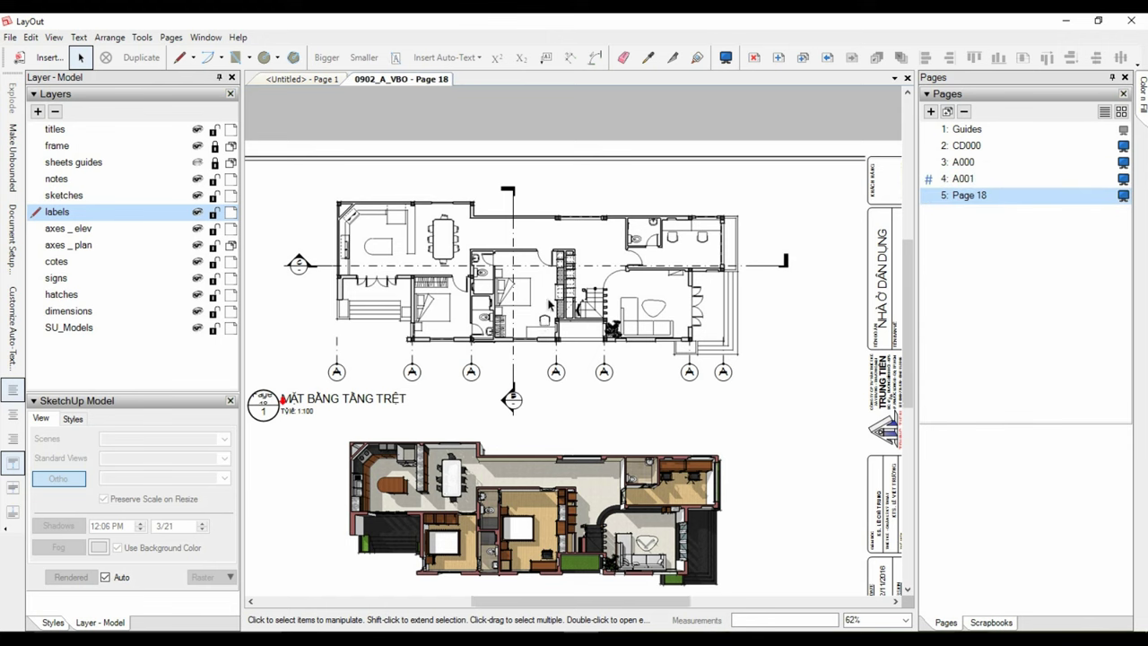
{"action": "left_click", "coordinate": [982, 183]}
{"action": "double_click", "coordinate": [984, 193]}
{"action": "type", "text": "A002"}
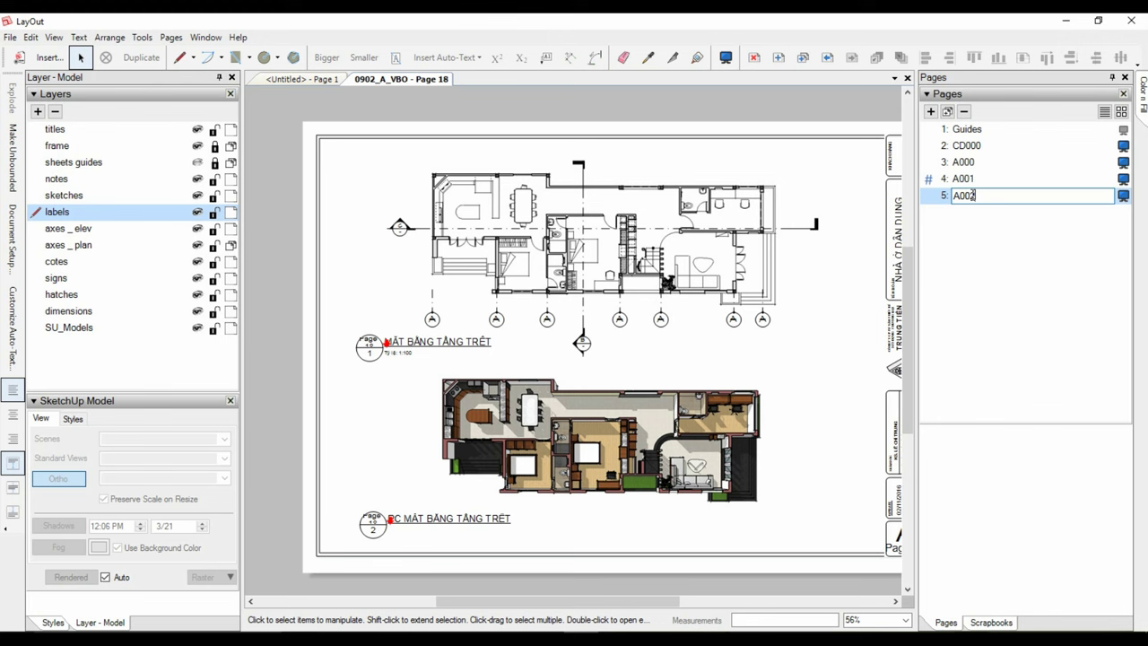
{"action": "key", "text": "Return"}
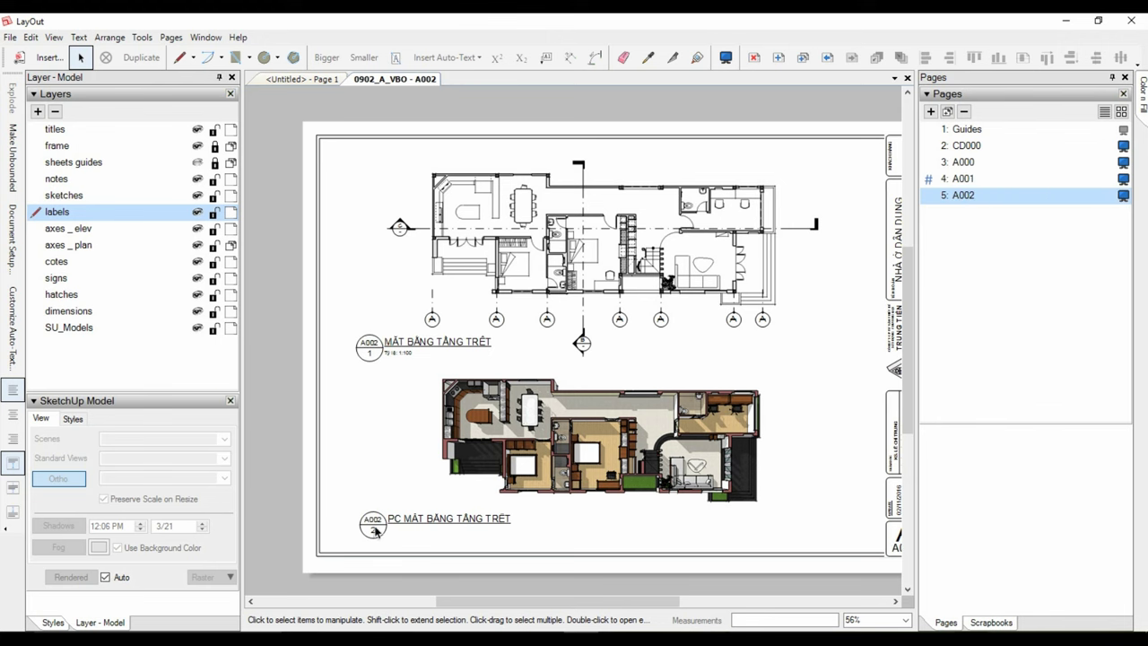
Switch the upper plan viewport on A002 from the ground-floor scene to scene 1F
{"action": "scroll", "coordinate": [543, 170], "scroll_direction": "up", "scroll_amount": 4}
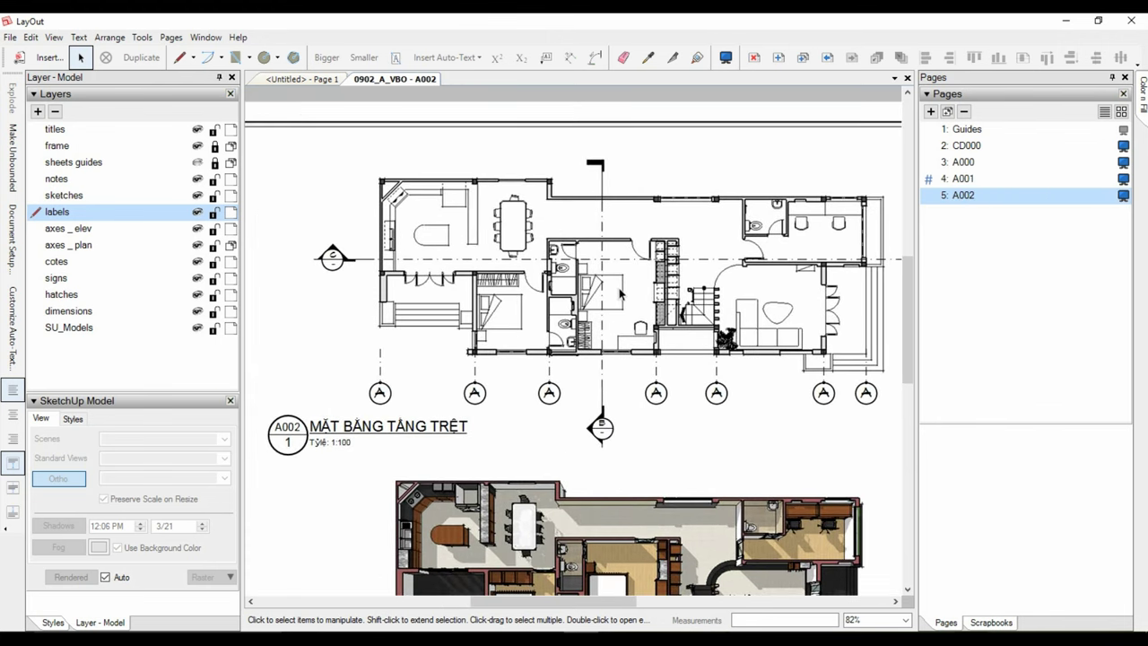
{"action": "left_click", "coordinate": [622, 278]}
{"action": "right_click", "coordinate": [623, 280]}
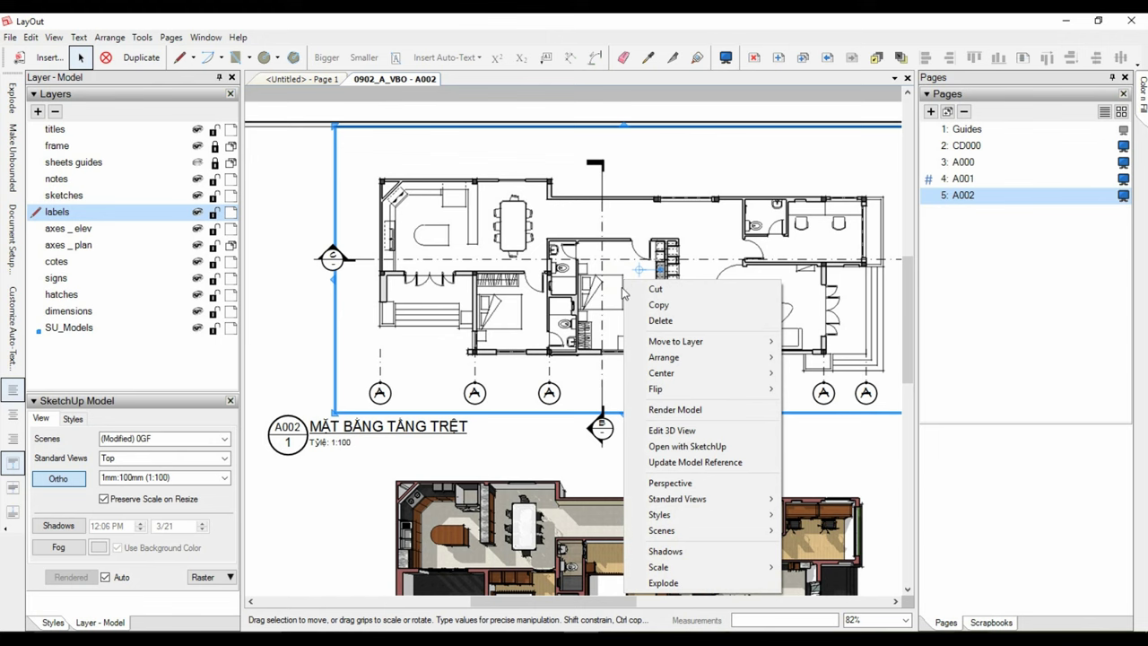
{"action": "mouse_move", "coordinate": [700, 530]}
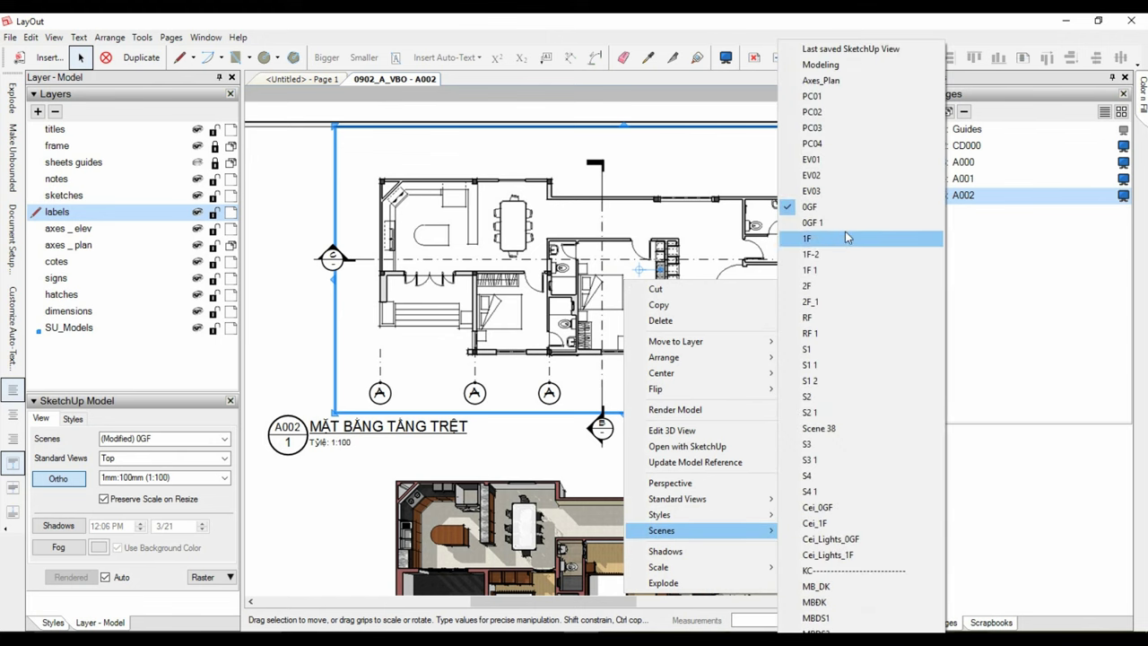
{"action": "left_click", "coordinate": [831, 238]}
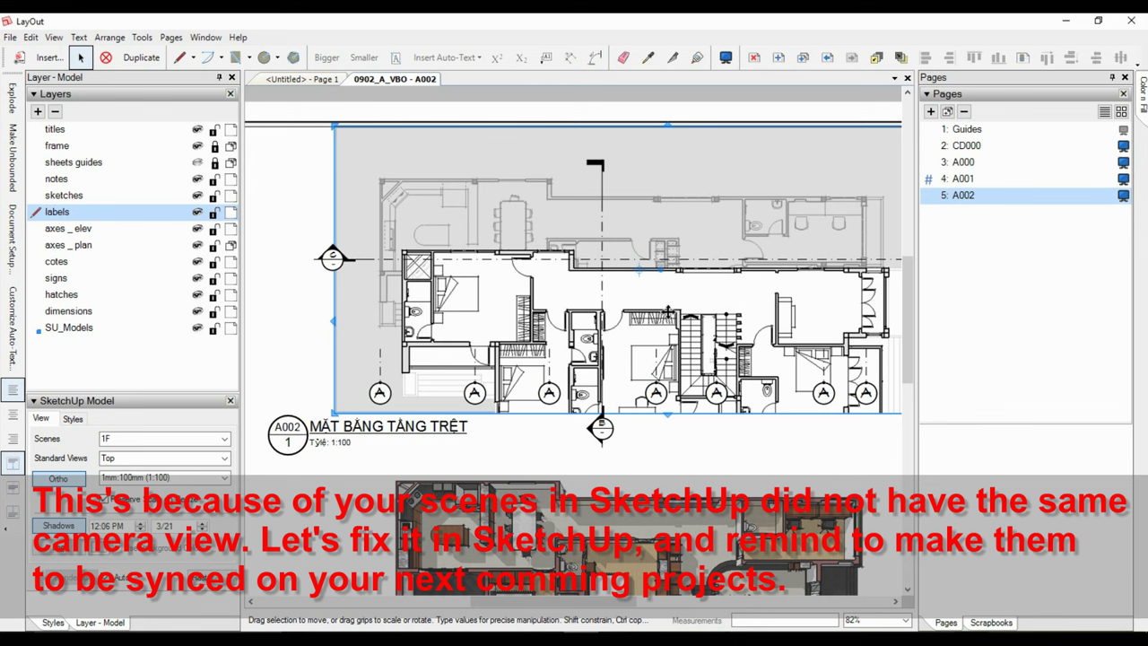
{"action": "right_click", "coordinate": [668, 312]}
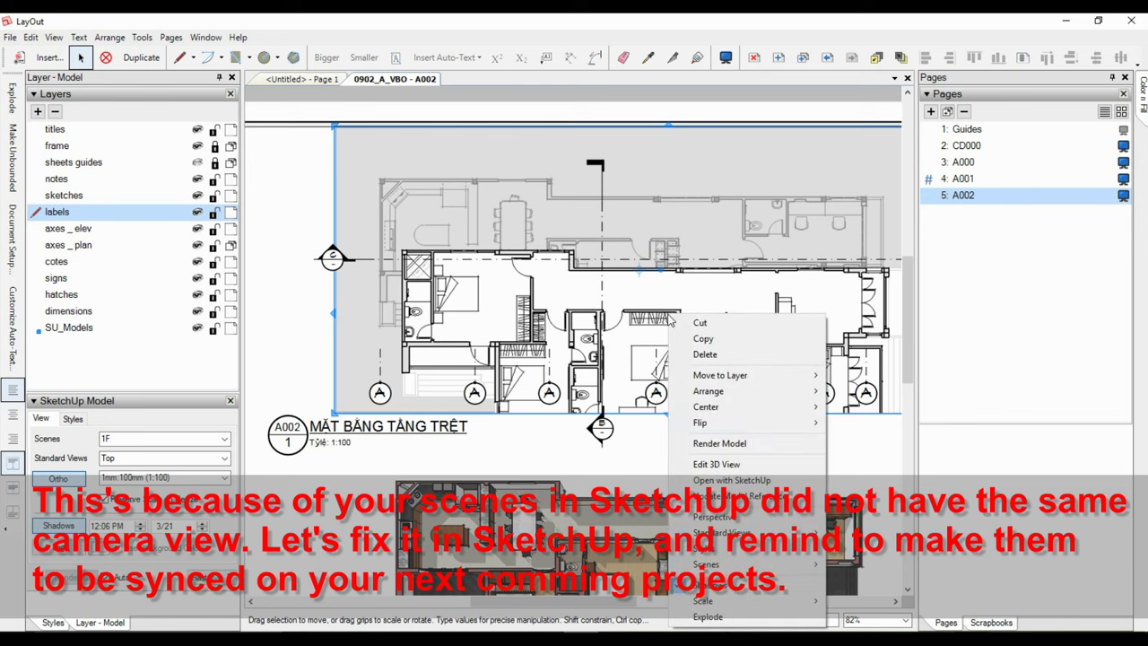
Open the model in SketchUp and store the 0GF scene's camera with Put To Memory
{"action": "left_click", "coordinate": [762, 481]}
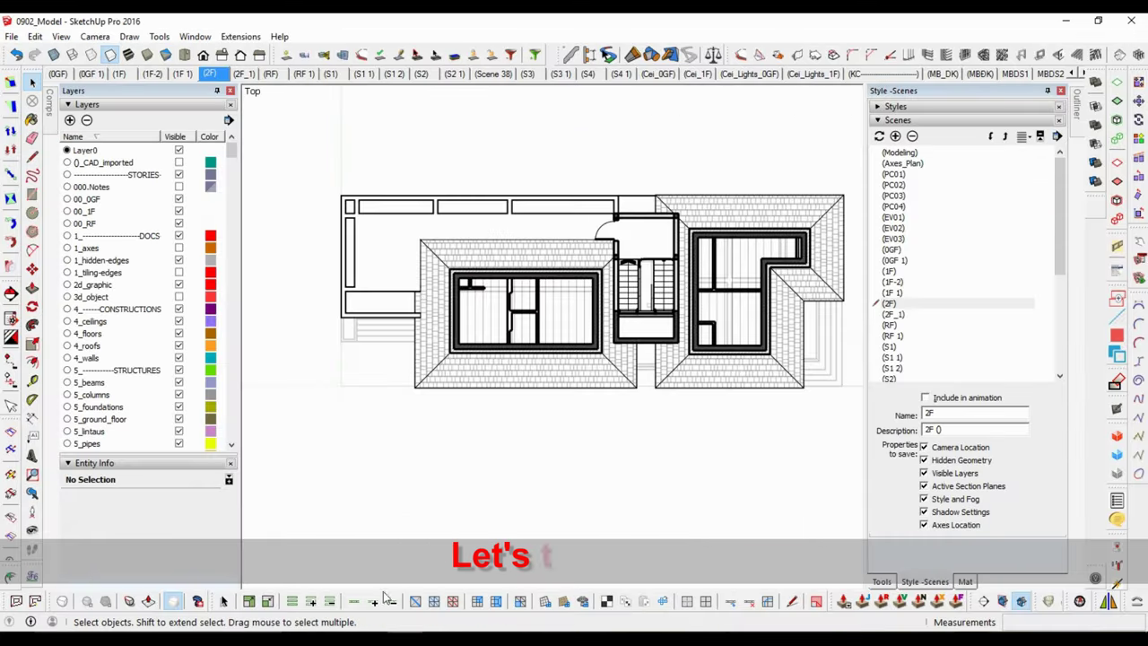
{"action": "left_click", "coordinate": [118, 74]}
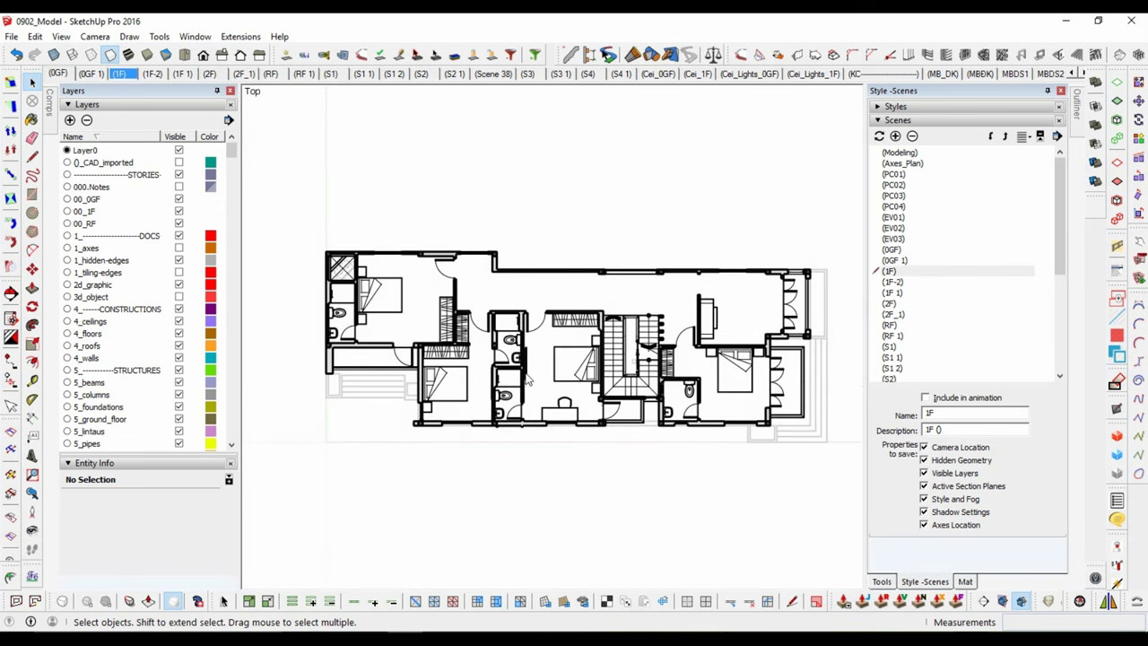
{"action": "key", "text": "Page_Up"}
{"action": "left_click", "coordinate": [94, 36]}
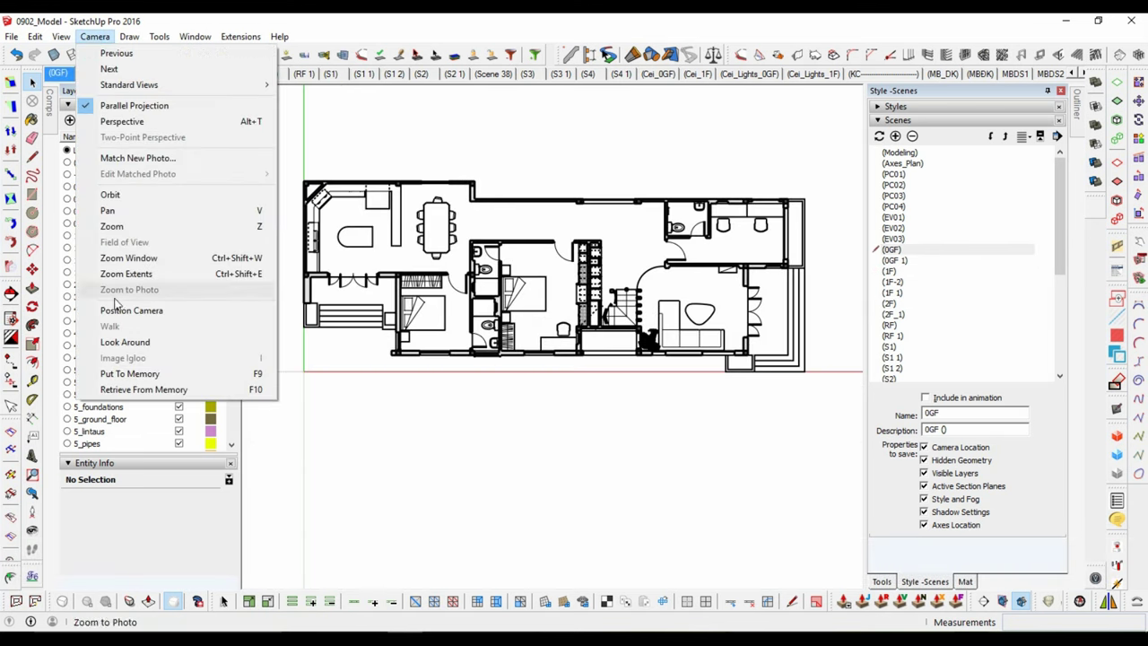
{"action": "left_click", "coordinate": [139, 376]}
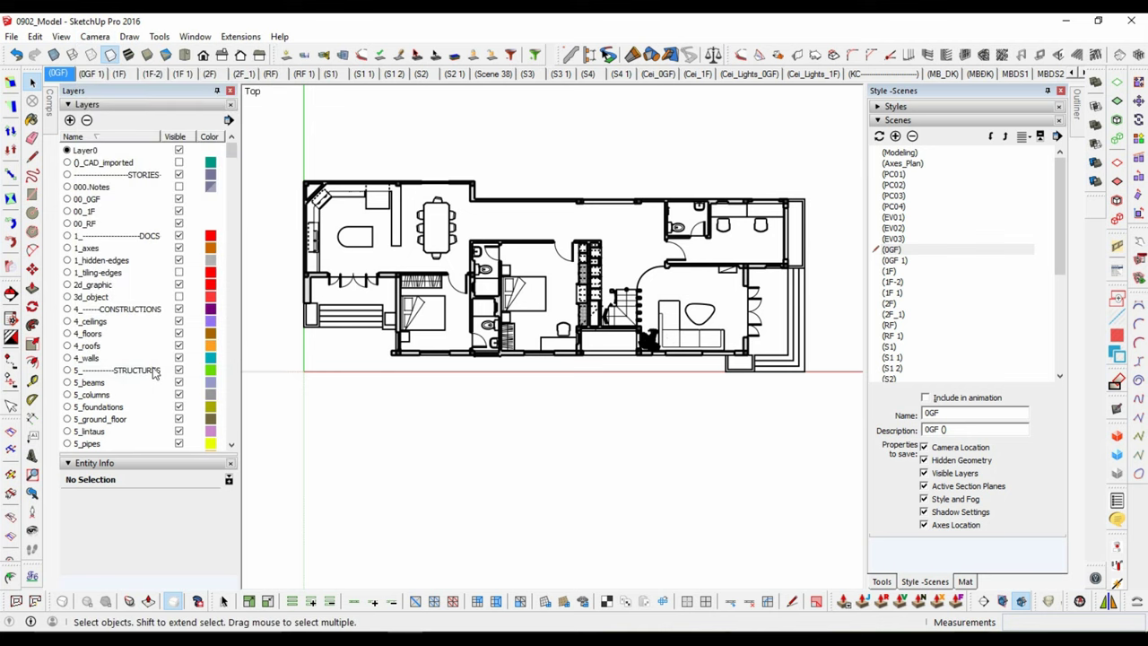
Apply the stored camera to scene 1F, update the scene, and save the model
{"action": "key", "text": "Page_Down"}
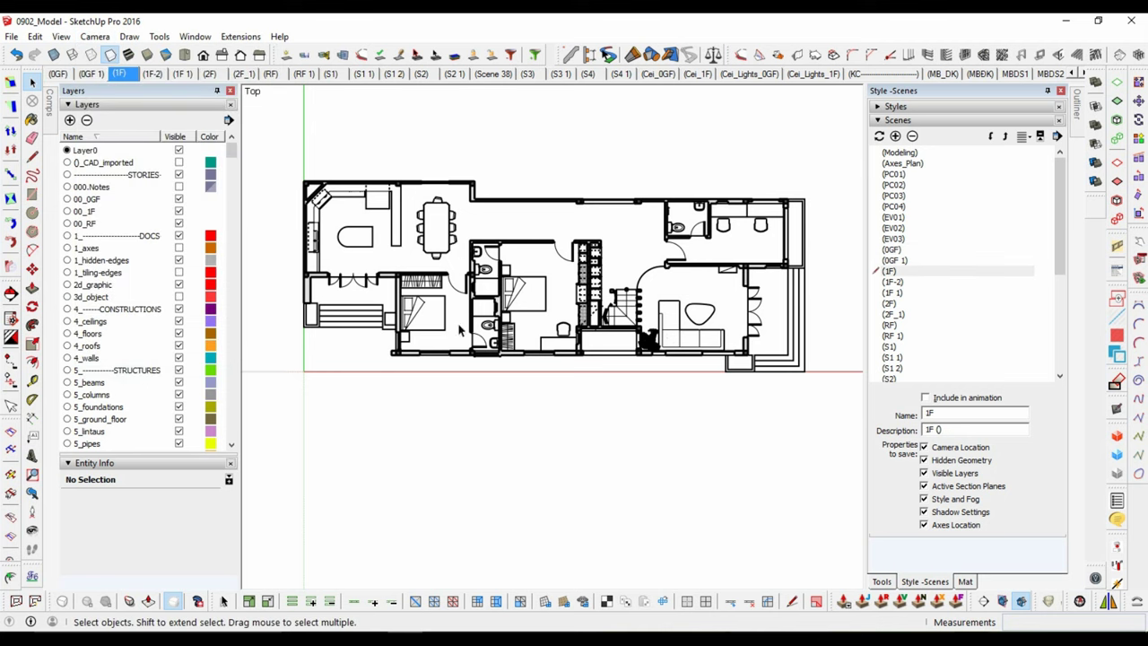
{"action": "left_click", "coordinate": [95, 37]}
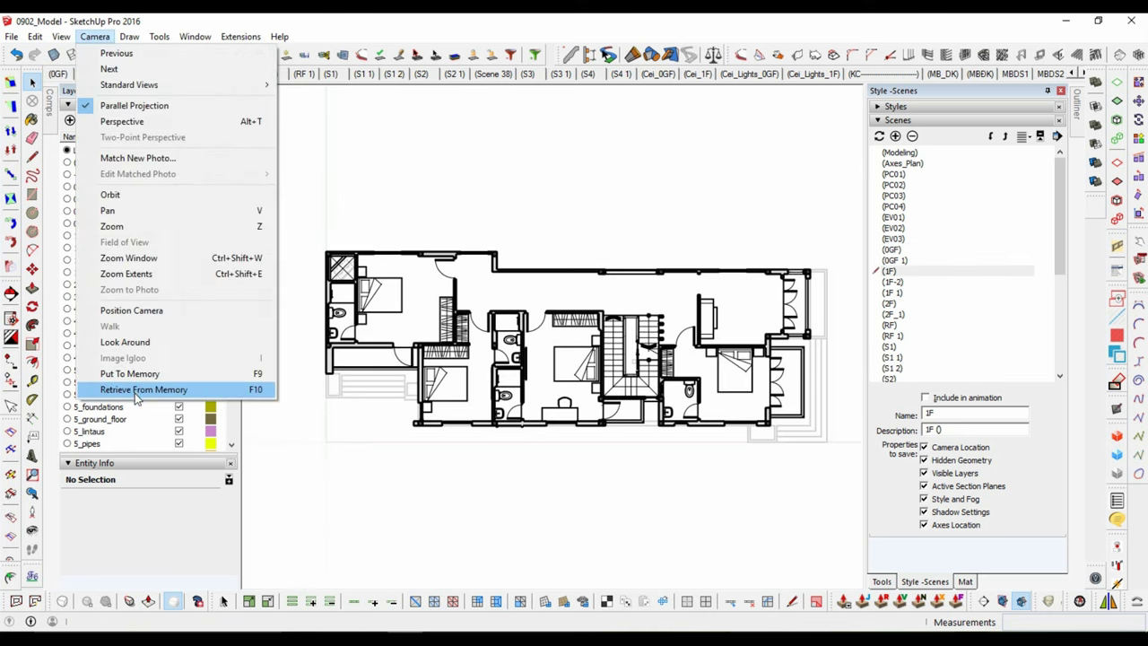
{"action": "left_click", "coordinate": [125, 389]}
{"action": "left_click", "coordinate": [879, 137]}
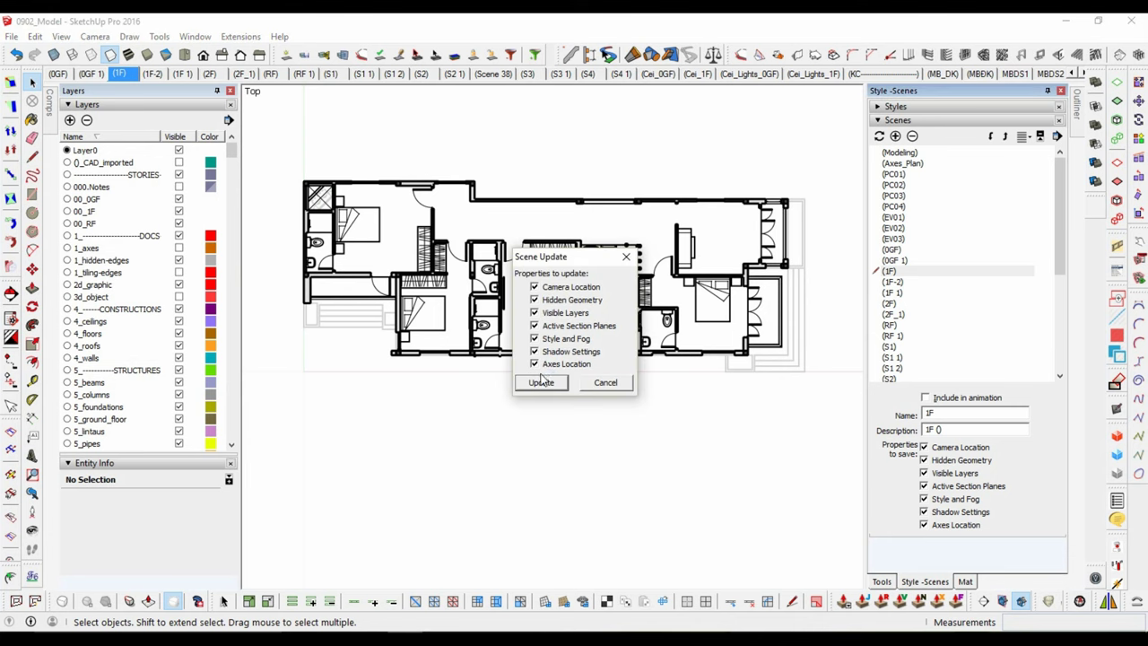
{"action": "left_click", "coordinate": [542, 382]}
{"action": "left_click", "coordinate": [11, 40]}
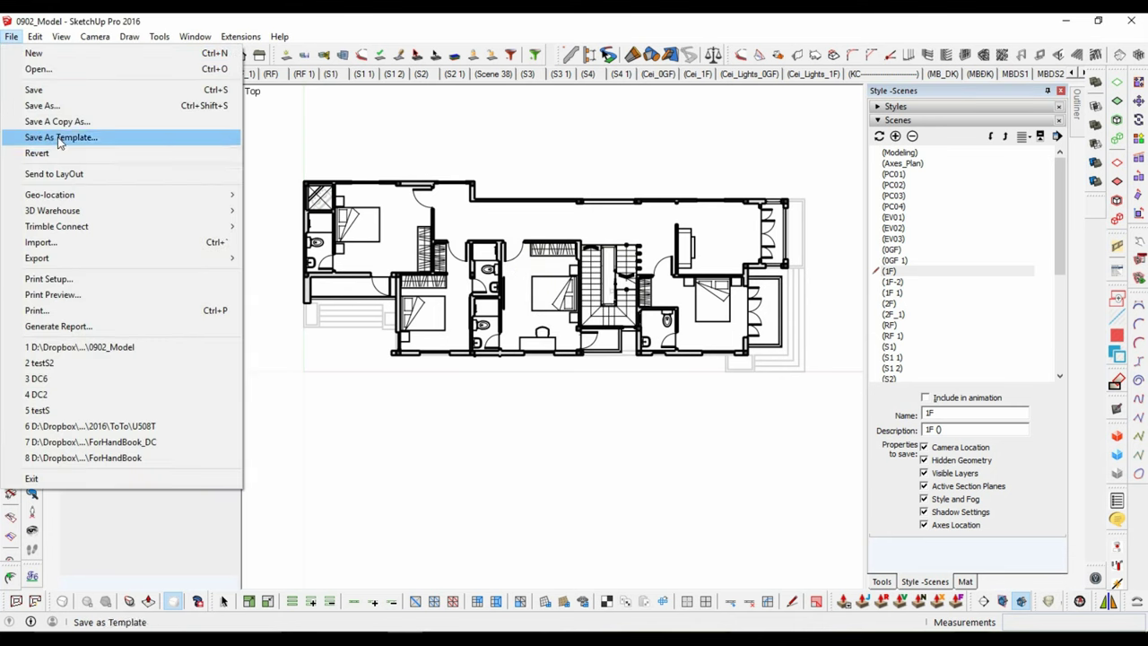
{"action": "left_click", "coordinate": [36, 90]}
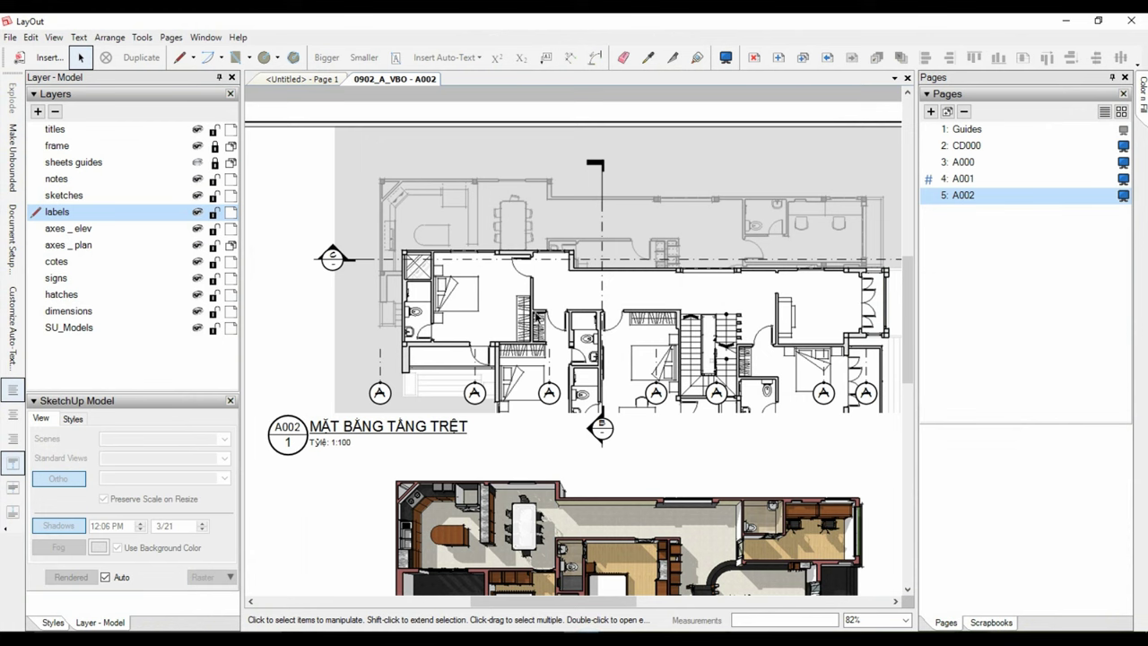
Update the model reference of A002's first-floor plan viewport
{"action": "left_click", "coordinate": [516, 309]}
{"action": "right_click", "coordinate": [528, 305]}
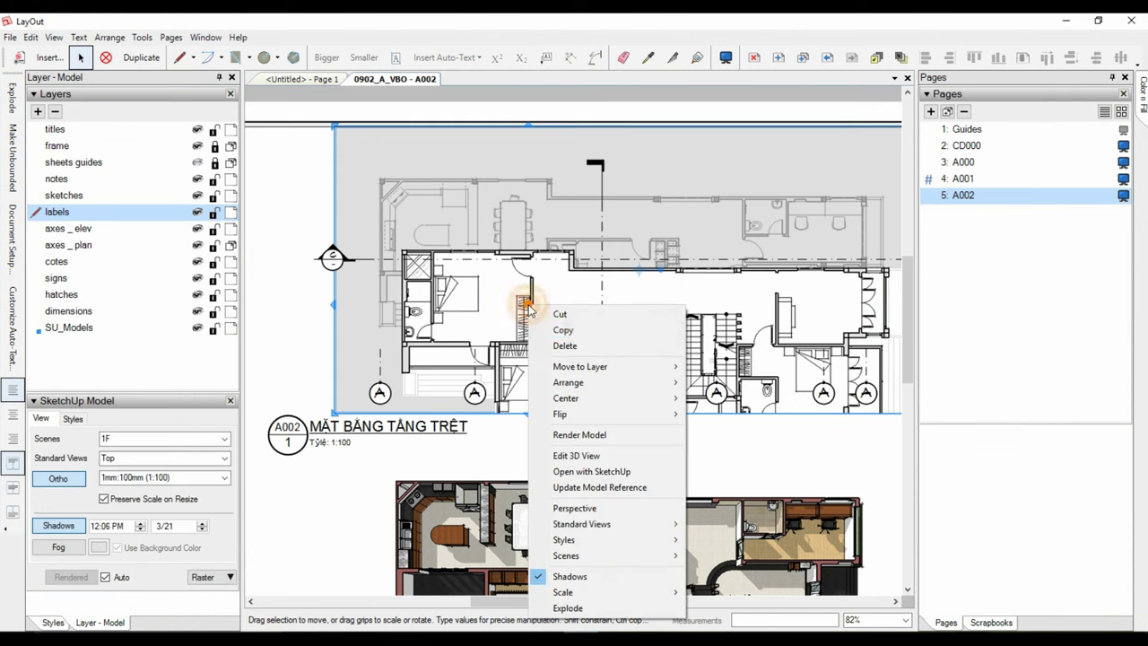
{"action": "left_click", "coordinate": [583, 487]}
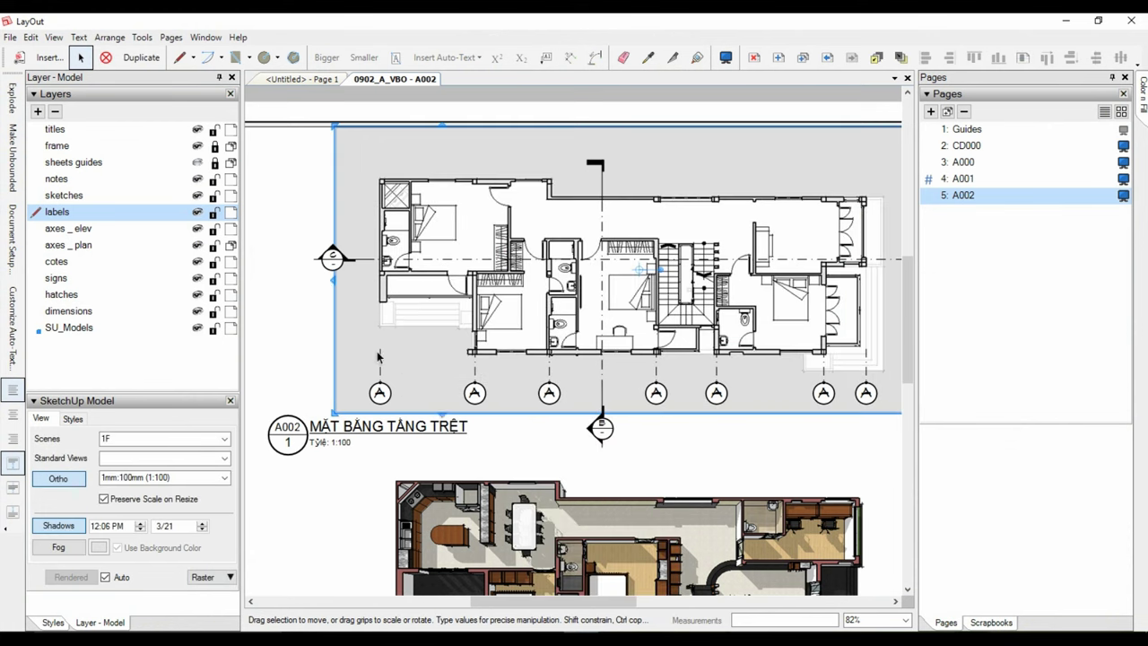
{"action": "scroll", "coordinate": [457, 364], "scroll_direction": "up", "scroll_amount": 2}
{"action": "scroll", "coordinate": [478, 378], "scroll_direction": "up", "scroll_amount": 3}
{"action": "scroll", "coordinate": [639, 345], "scroll_direction": "down", "scroll_amount": 2}
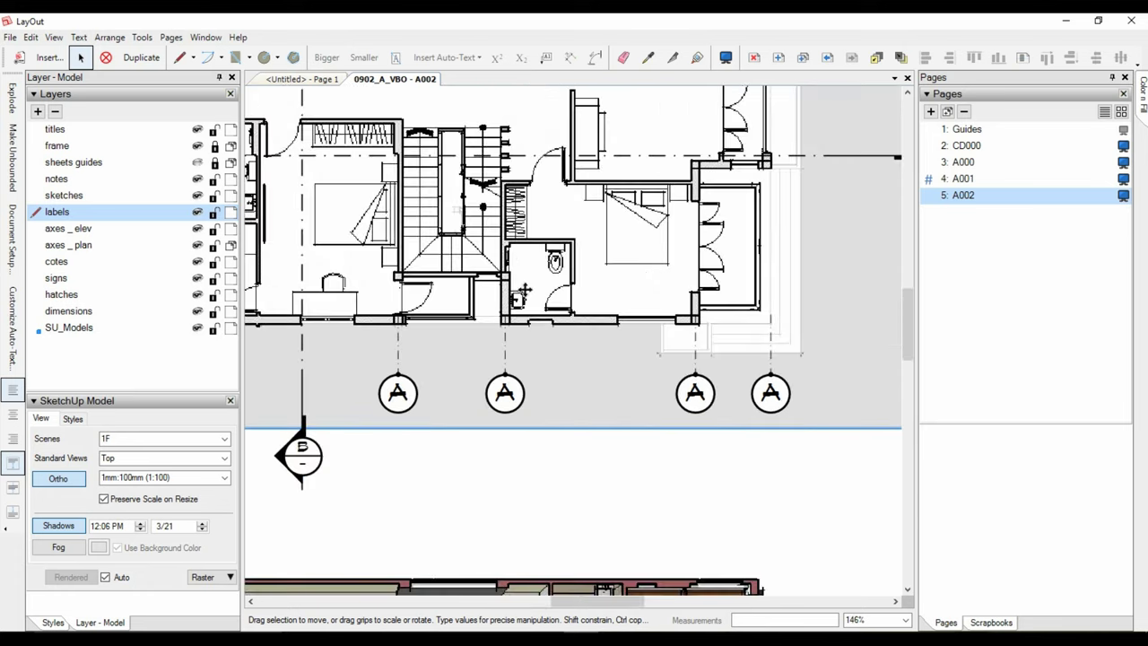
{"action": "scroll", "coordinate": [639, 345], "scroll_direction": "down", "scroll_amount": 2}
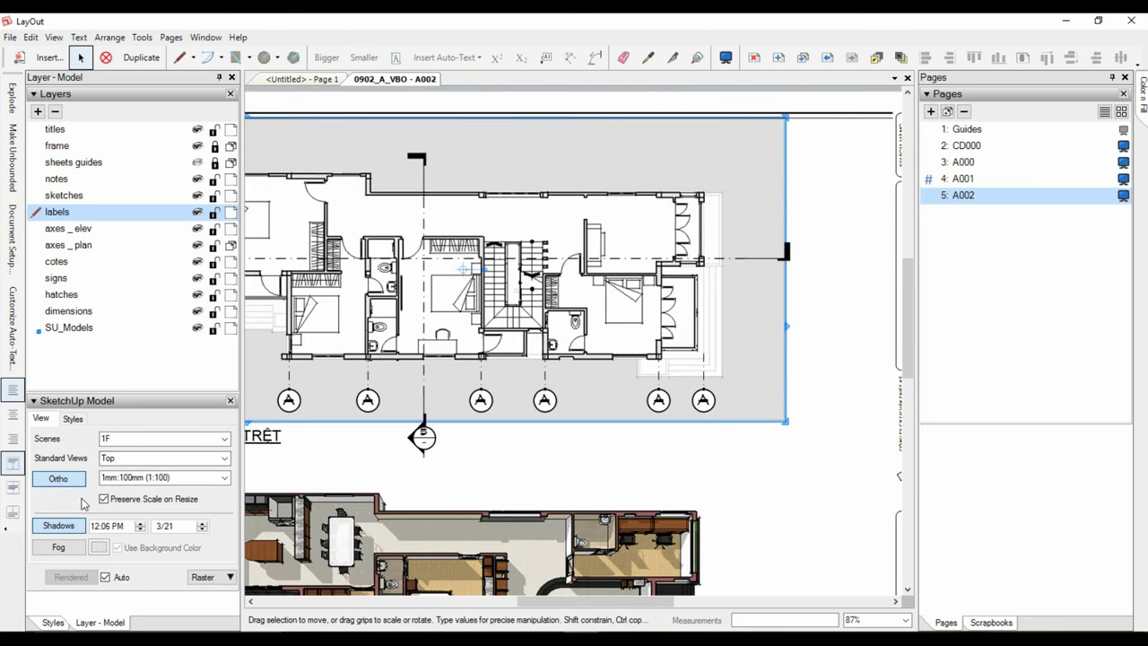
Check the viewport's Styles and View settings, then deselect it
{"action": "left_click", "coordinate": [73, 419]}
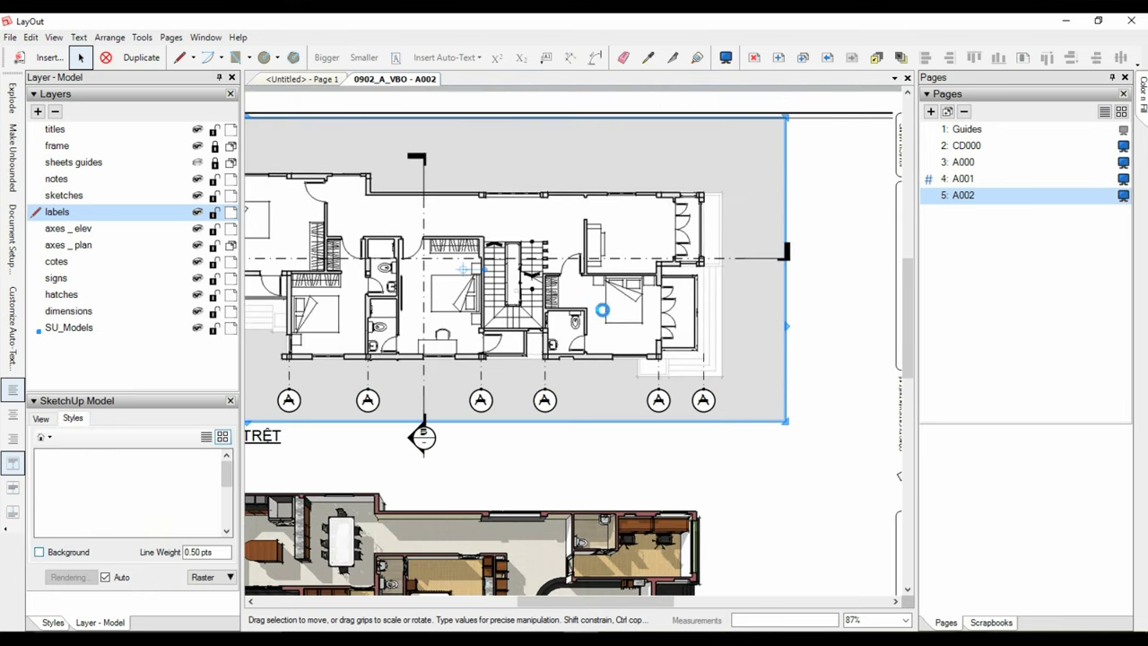
{"action": "middle_click_drag", "start_coordinate": [585, 315], "coordinate": [719, 304]}
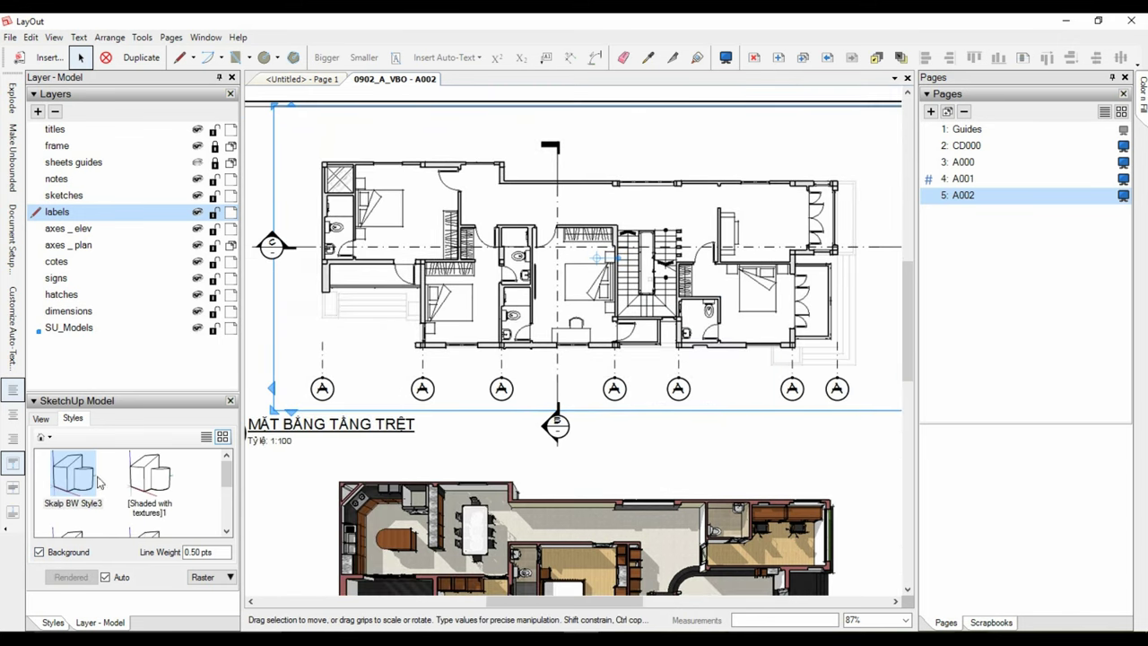
{"action": "left_click", "coordinate": [41, 419]}
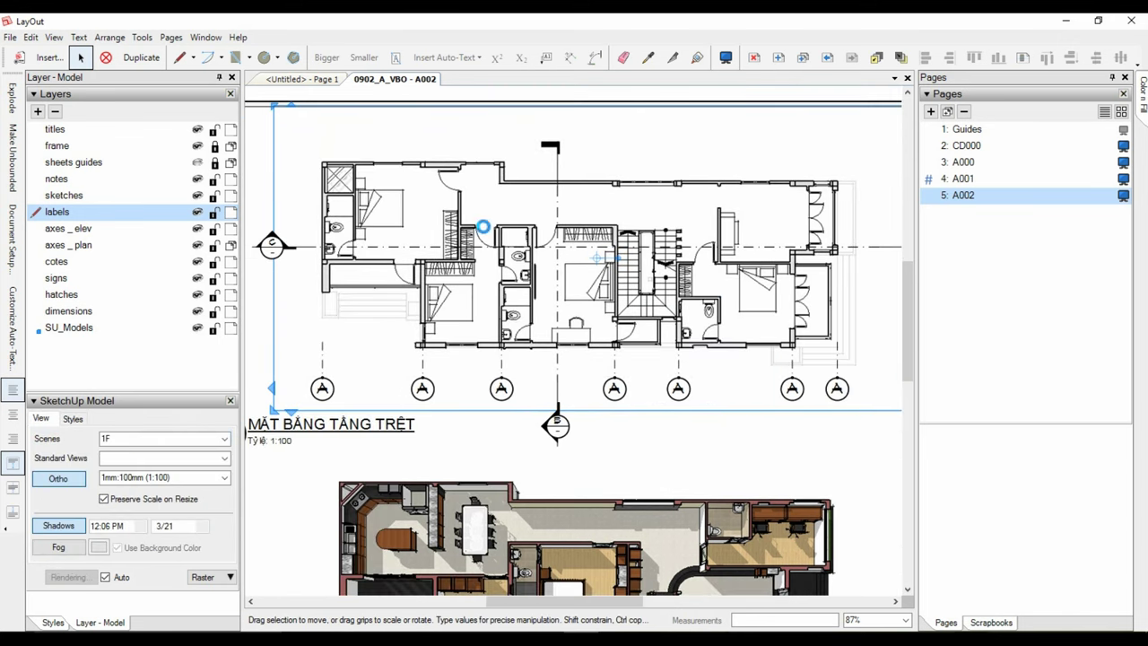
{"action": "scroll", "coordinate": [538, 357], "scroll_direction": "up", "scroll_amount": 4}
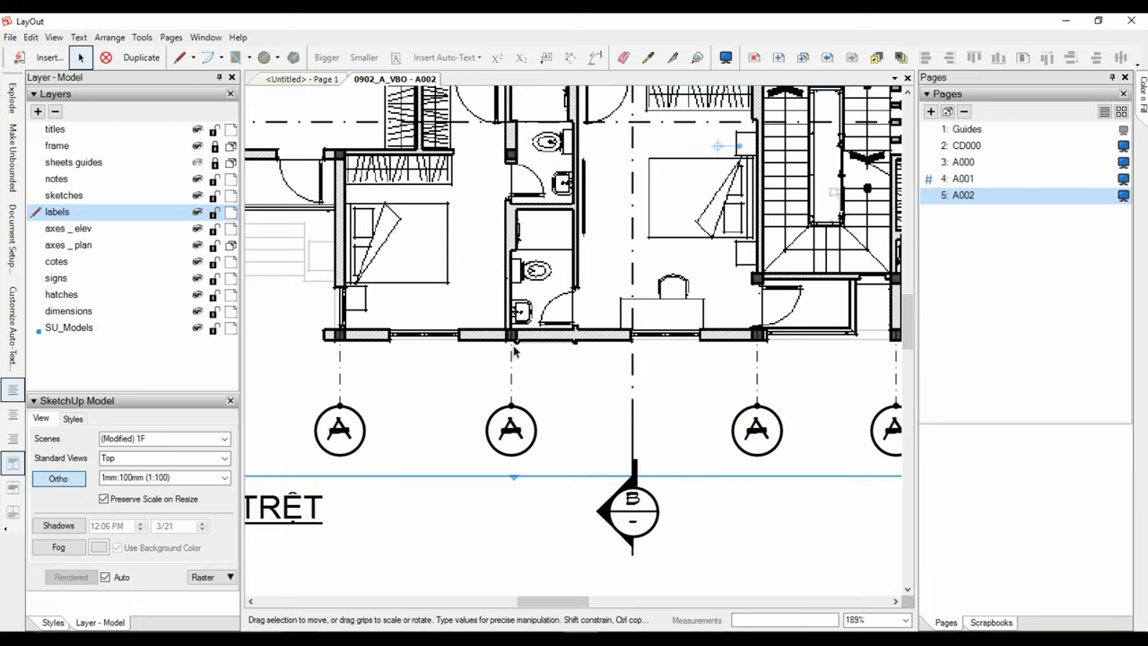
{"action": "scroll", "coordinate": [671, 350], "scroll_direction": "down", "scroll_amount": 2}
{"action": "scroll", "coordinate": [671, 350], "scroll_direction": "down", "scroll_amount": 3}
{"action": "left_click", "coordinate": [492, 134]}
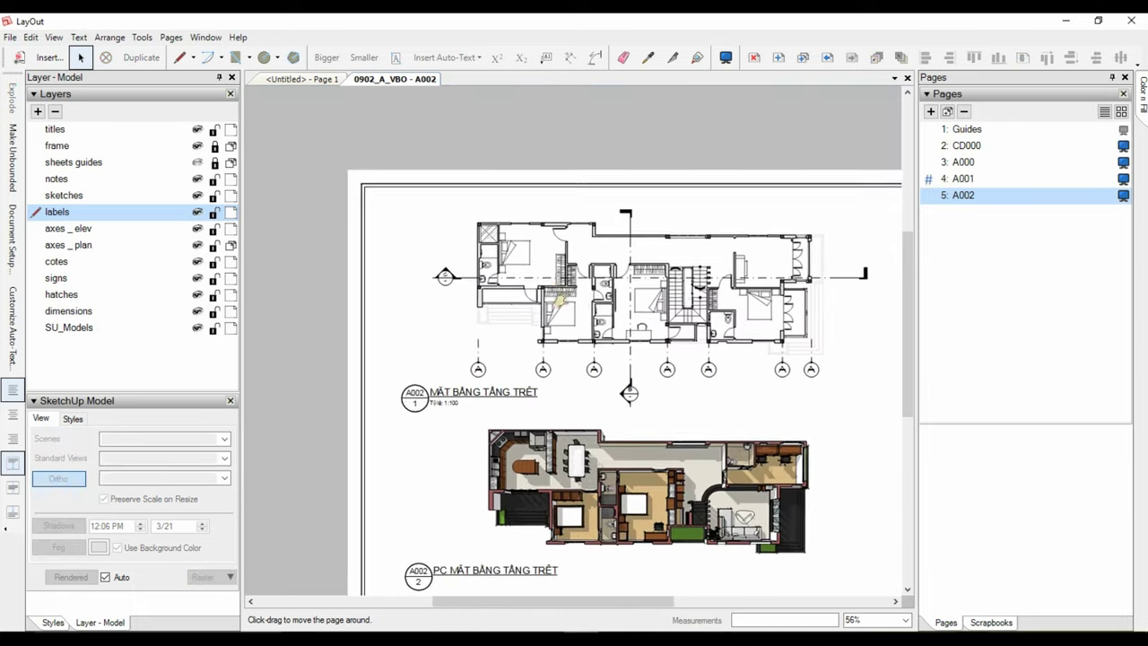
{"action": "scroll", "coordinate": [512, 471], "scroll_direction": "down", "scroll_amount": 1}
Switch the lower rendered viewport on sheet A002 from scene 0GF 1 to 1F 1
{"action": "left_click", "coordinate": [513, 470]}
{"action": "right_click", "coordinate": [533, 438]}
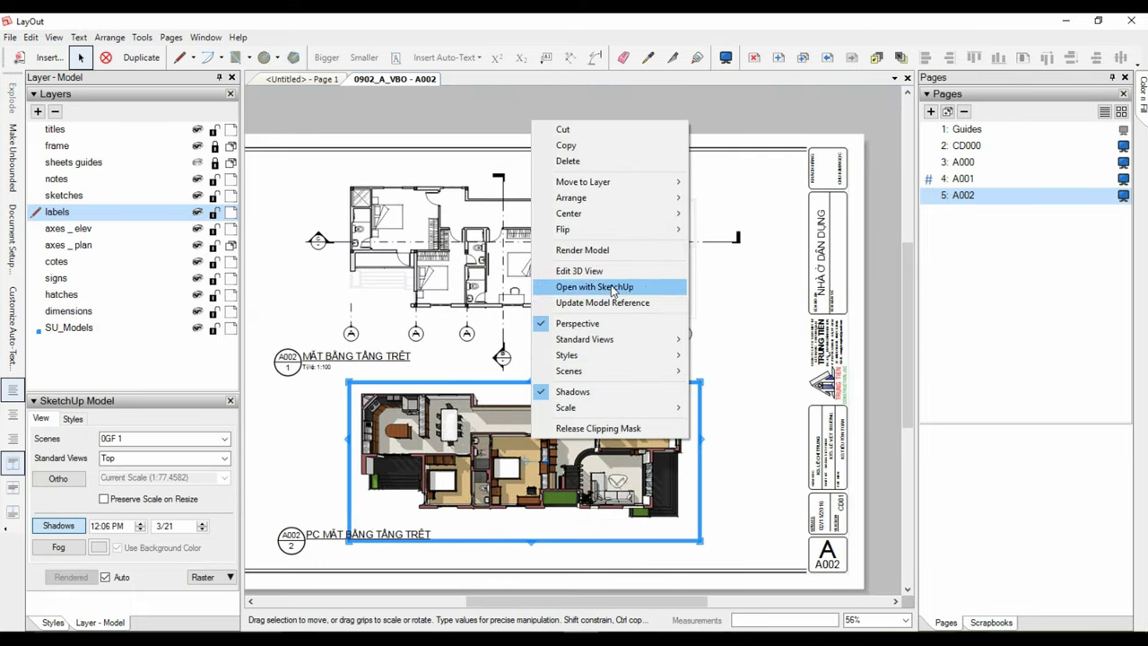
{"action": "mouse_move", "coordinate": [569, 371]}
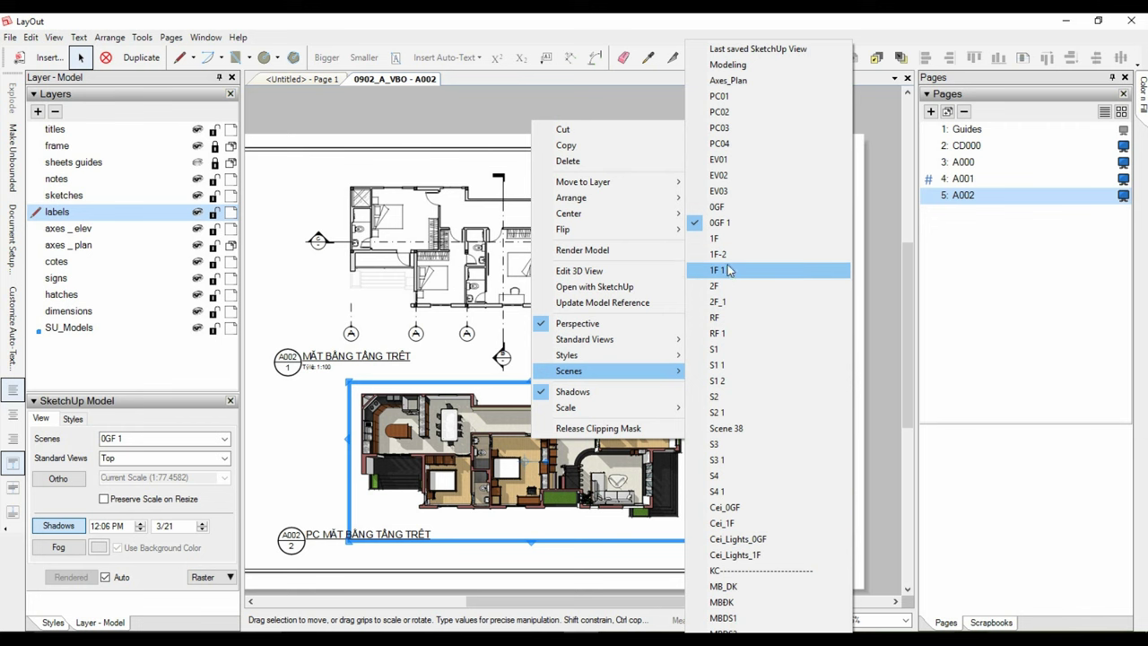
{"action": "left_click", "coordinate": [736, 270]}
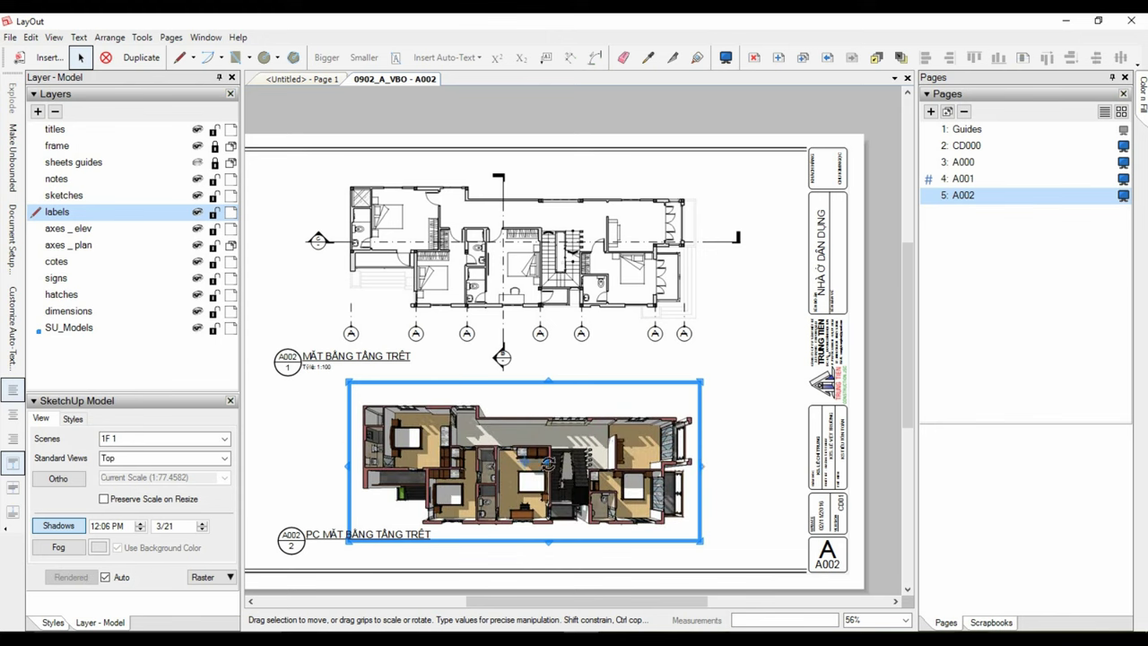
{"action": "left_click", "coordinate": [779, 110]}
{"action": "scroll", "coordinate": [779, 110], "scroll_direction": "down", "scroll_amount": 1}
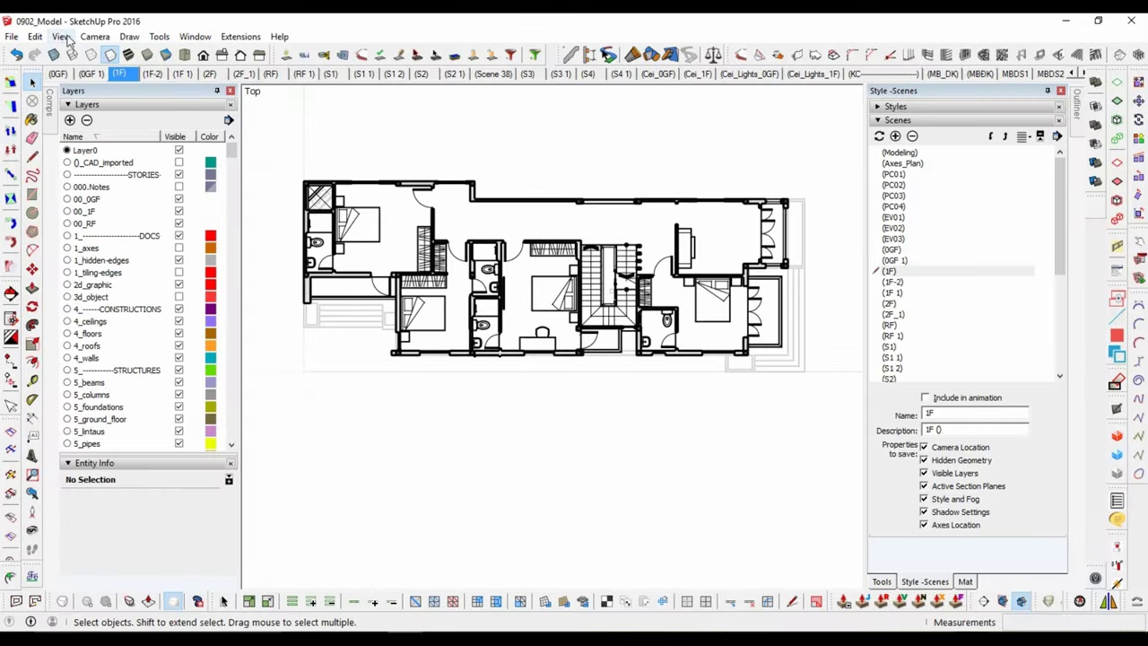
{"action": "left_click", "coordinate": [94, 36]}
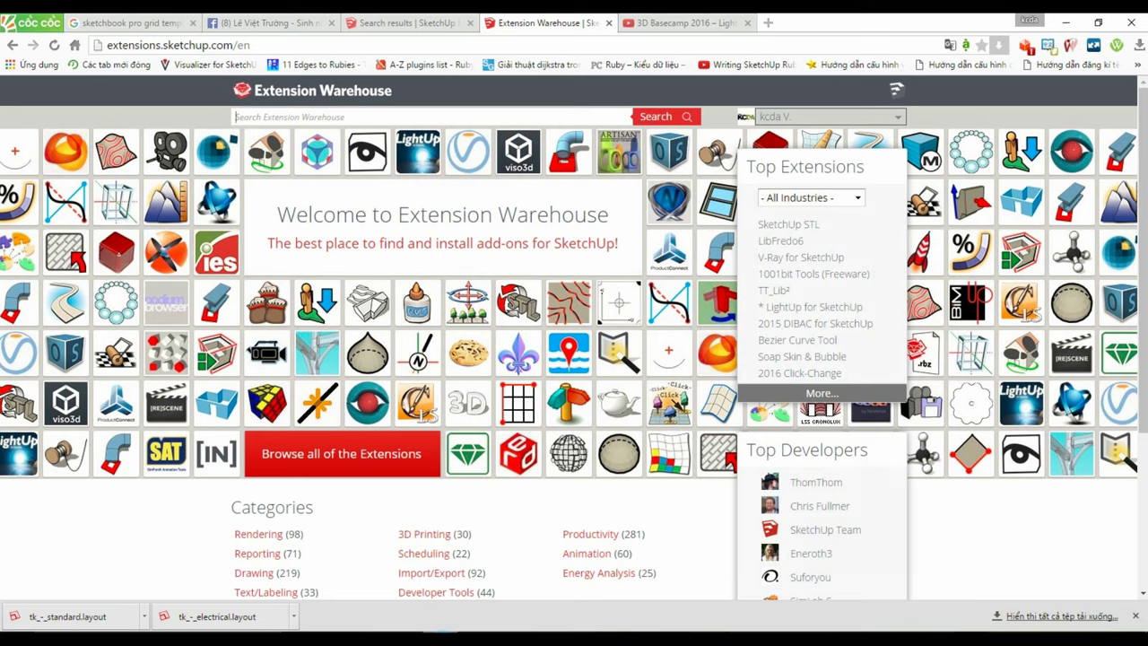
Search the Extension Warehouse for Eneroth Camera Memory and open its result listing
{"action": "left_click", "coordinate": [351, 118]}
{"action": "type", "text": "came"}
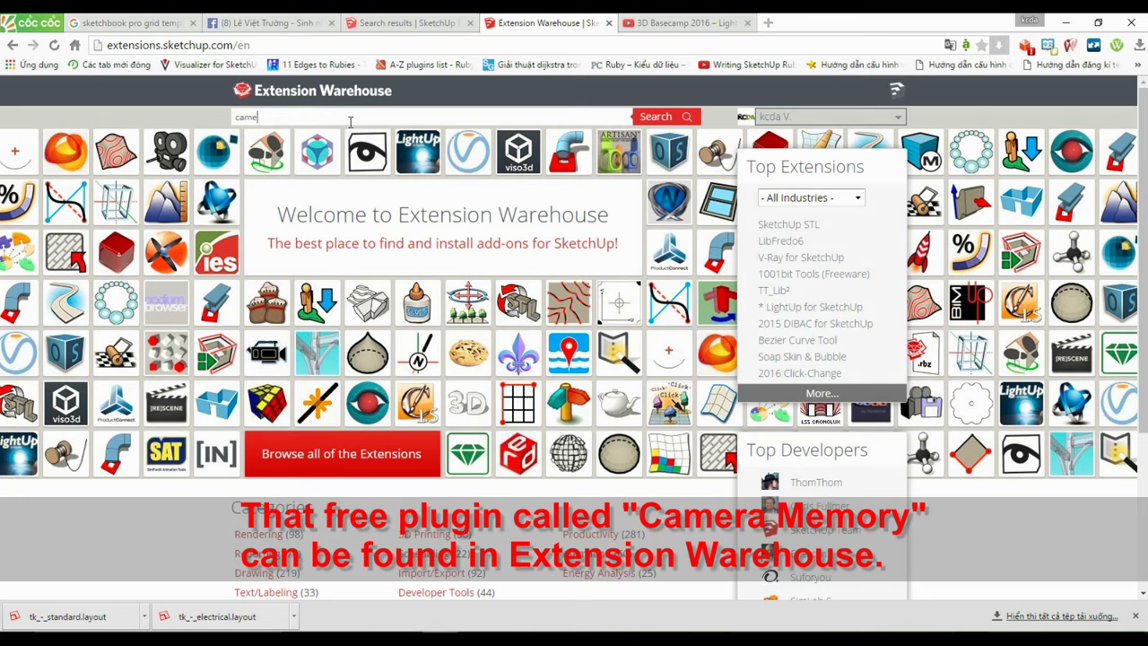
{"action": "type", "text": "ra memor"}
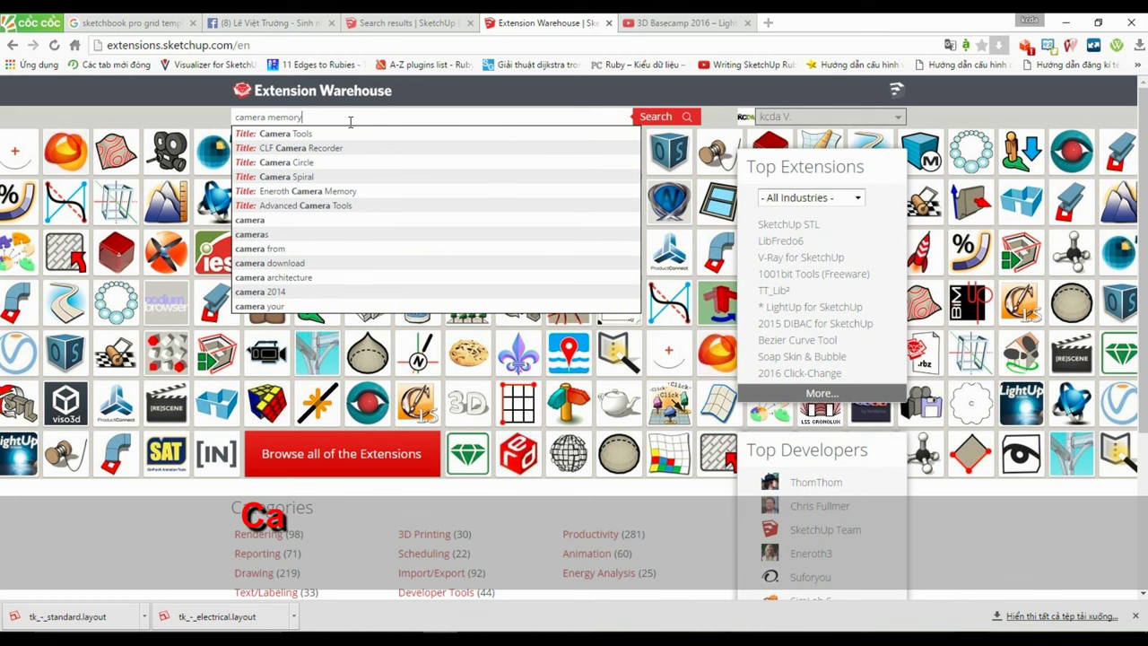
{"action": "type", "text": "y"}
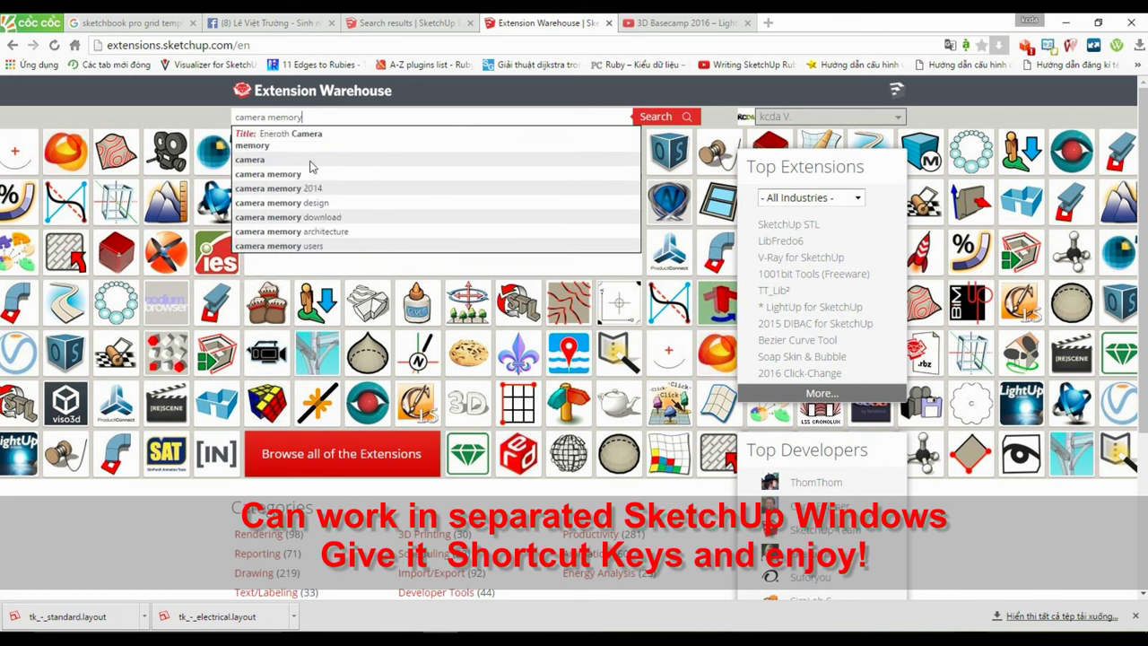
{"action": "left_click", "coordinate": [294, 136]}
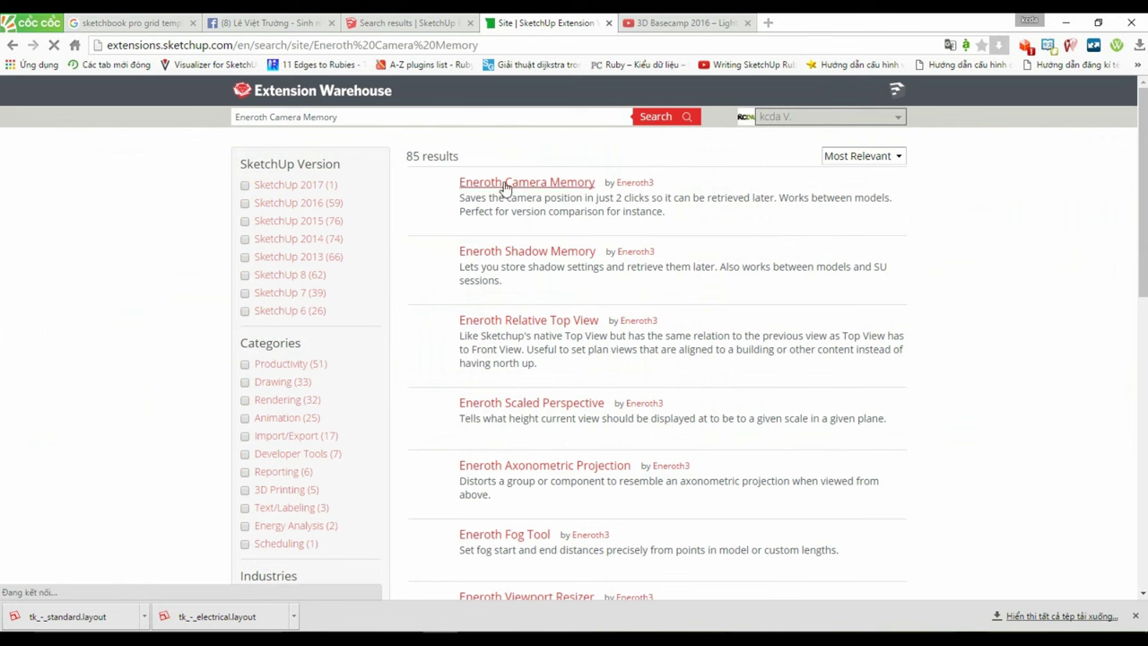
{"action": "left_click", "coordinate": [505, 183]}
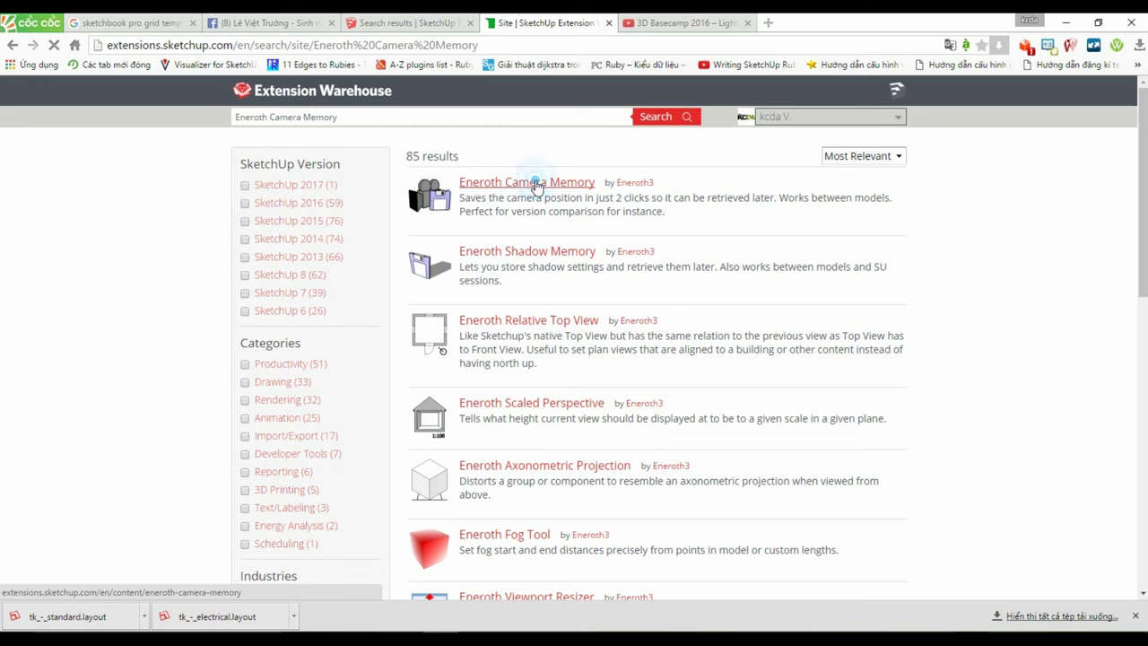
{"action": "left_click", "coordinate": [535, 183]}
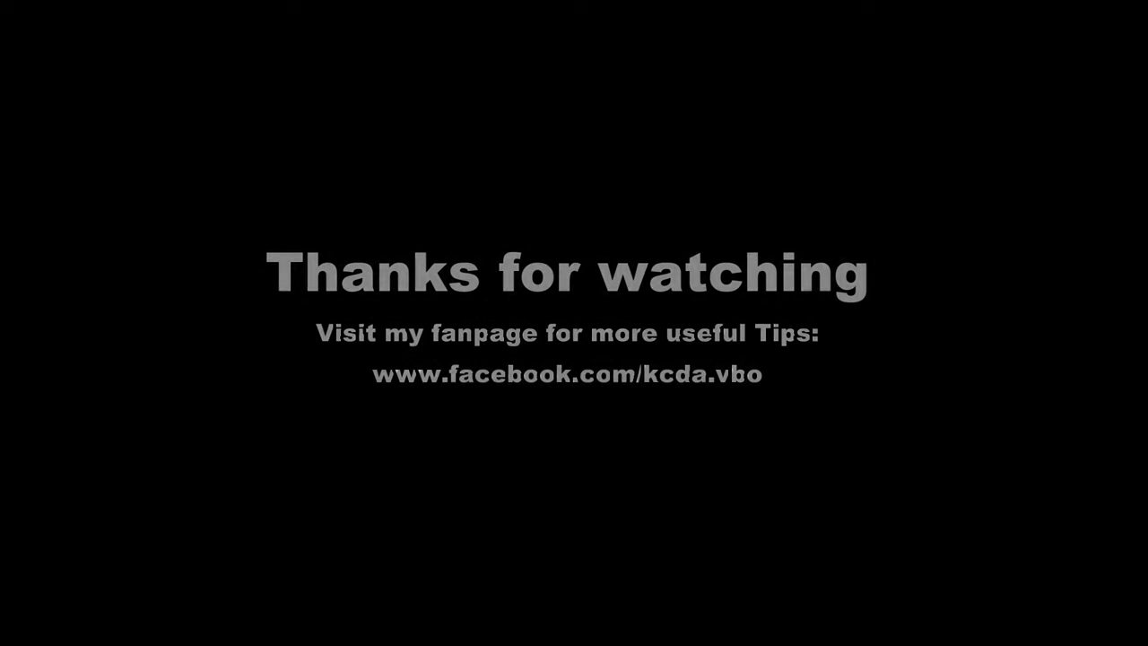